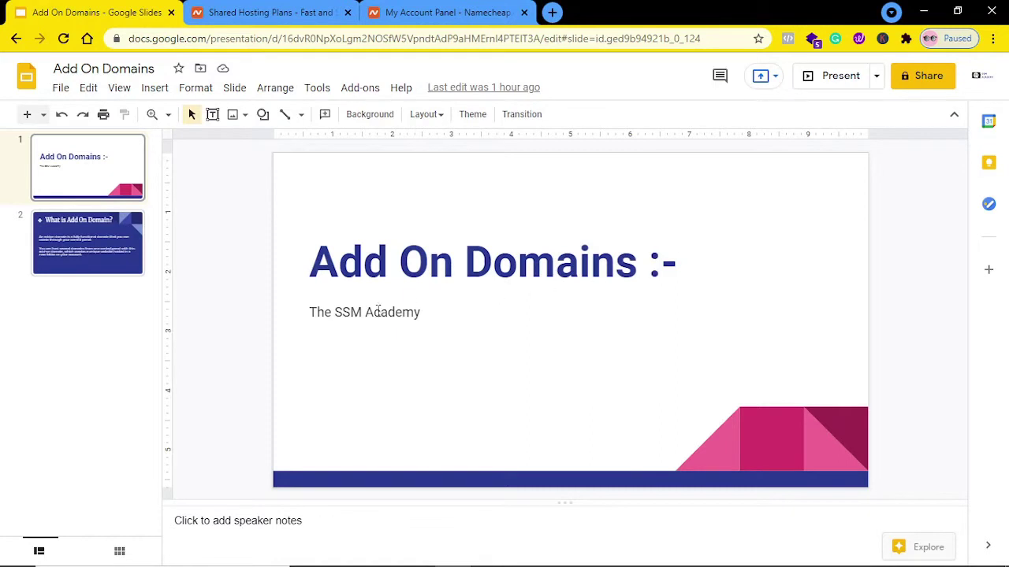
- View the "What is Add On Domain?" slide and compare the website allowances of Namecheap's Stellar and Stellar Plus shared hosting plans
{"action": "left_click", "coordinate": [113, 251]}
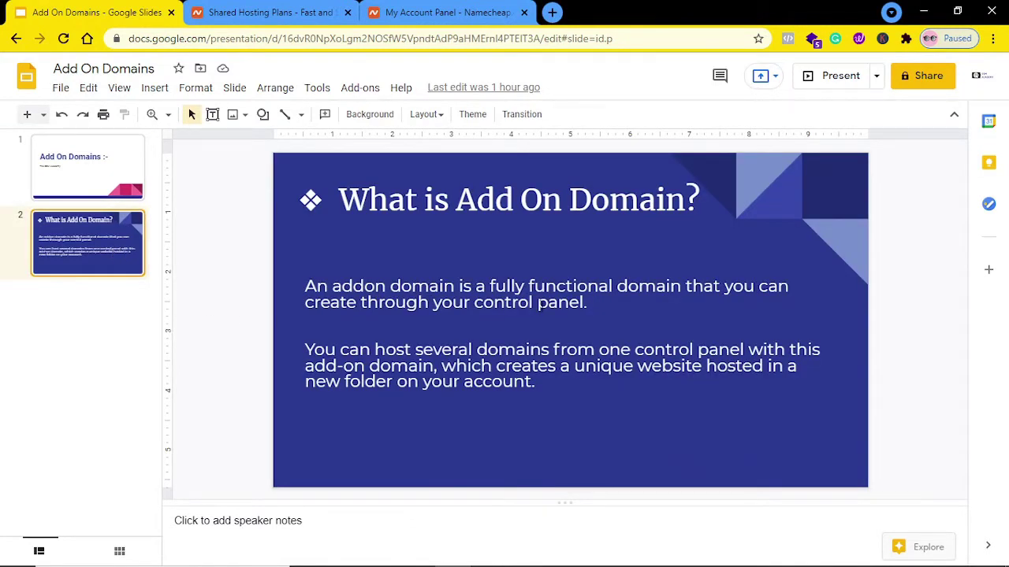
{"action": "left_click", "coordinate": [291, 12]}
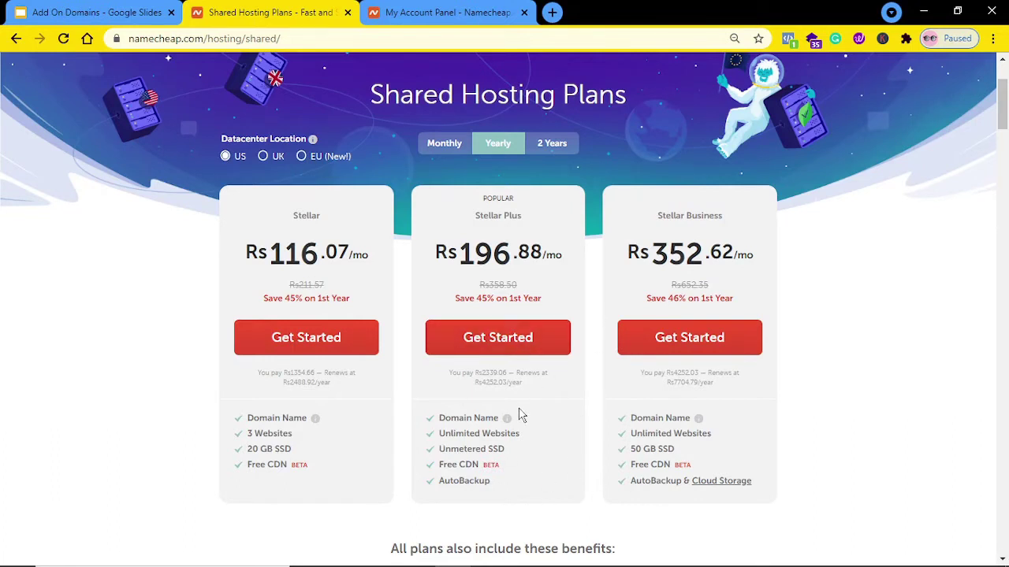
{"action": "double_click", "coordinate": [307, 216]}
{"action": "triple_click", "coordinate": [501, 213]}
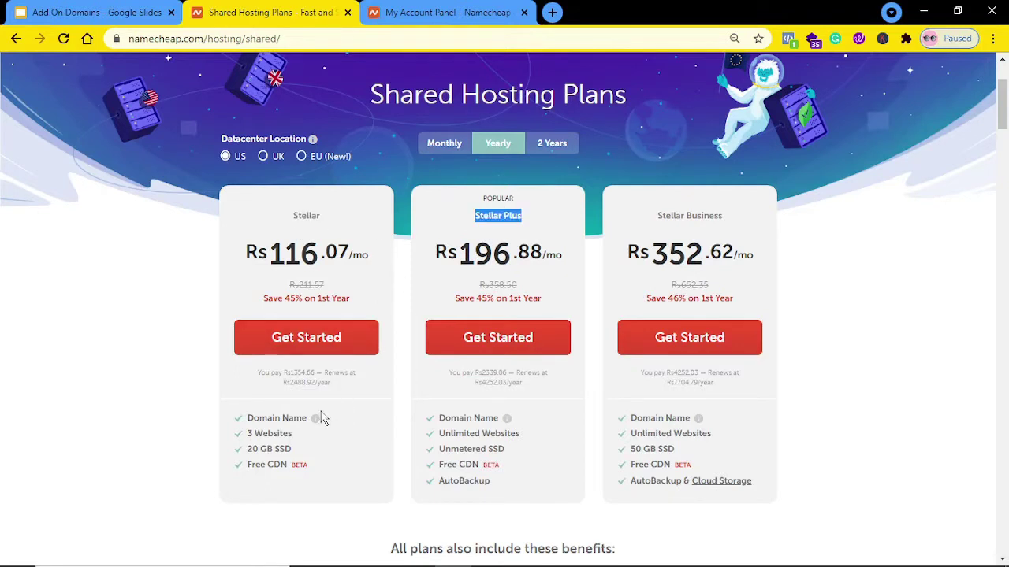
{"action": "double_click", "coordinate": [310, 218]}
{"action": "triple_click", "coordinate": [256, 434]}
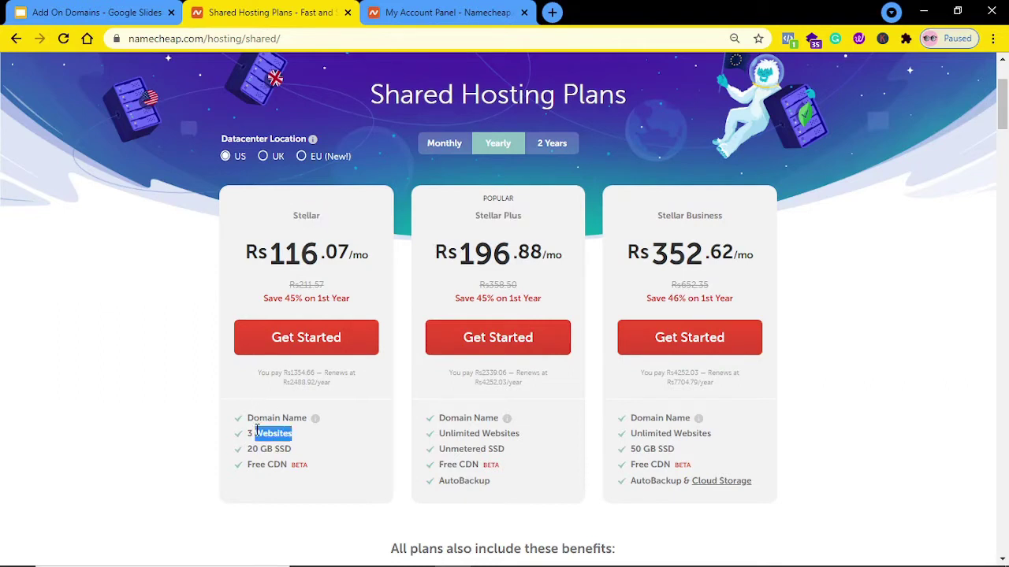
{"action": "left_click", "coordinate": [490, 215]}
{"action": "triple_click", "coordinate": [490, 215]}
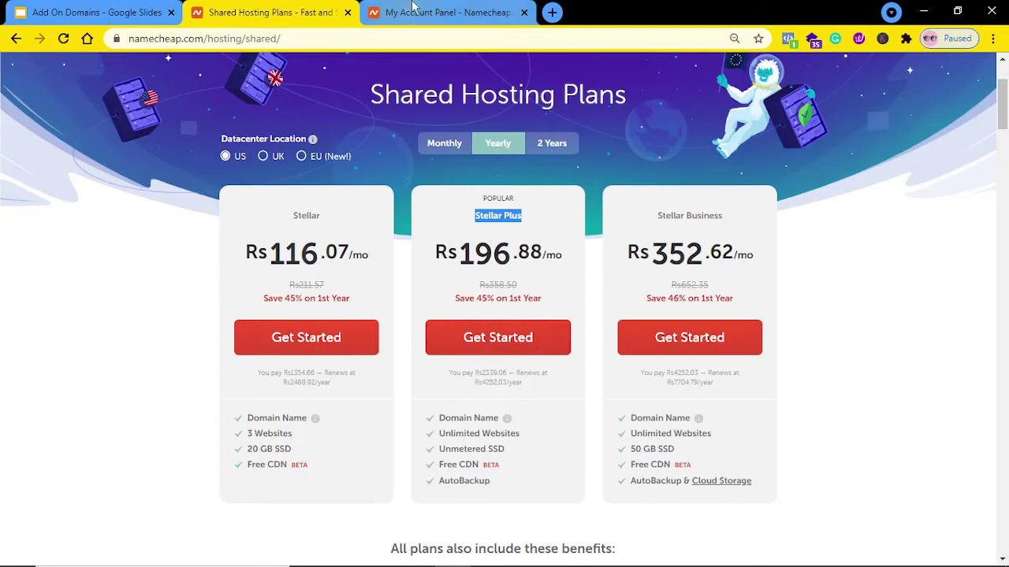
- Switch to the Namecheap account panel and look over onlinevidya.xyz and the other recently active domains
{"action": "left_click", "coordinate": [413, 11]}
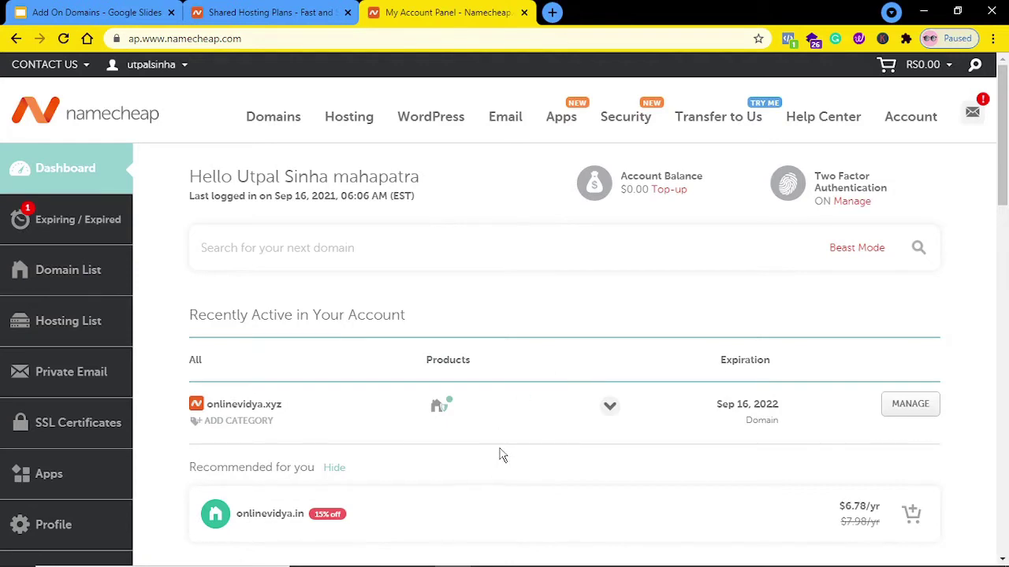
{"action": "triple_click", "coordinate": [247, 405]}
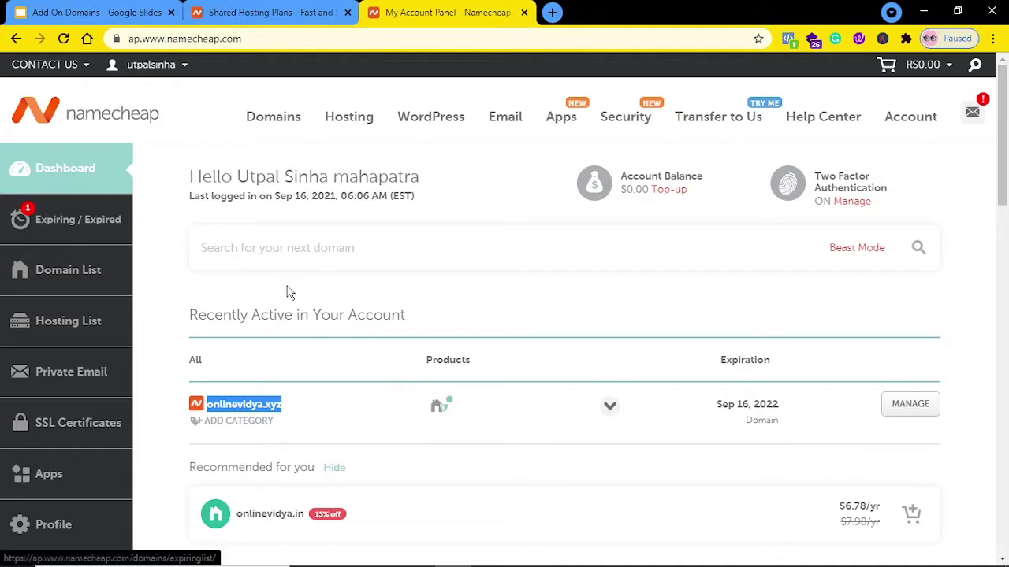
{"action": "scroll", "coordinate": [302, 292], "scroll_direction": "down", "scroll_amount": 6}
{"action": "scroll", "coordinate": [284, 276], "scroll_direction": "up", "scroll_amount": 1}
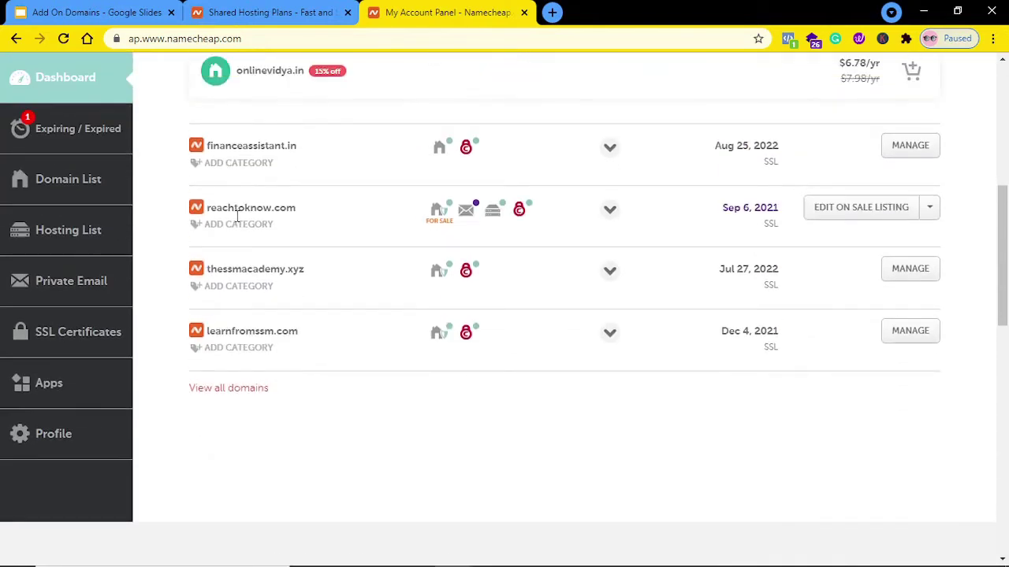
- Open the management page of the reachtoknow.com domain from the list of recently active domains
{"action": "left_click_drag", "start_coordinate": [205, 208], "coordinate": [297, 208]}
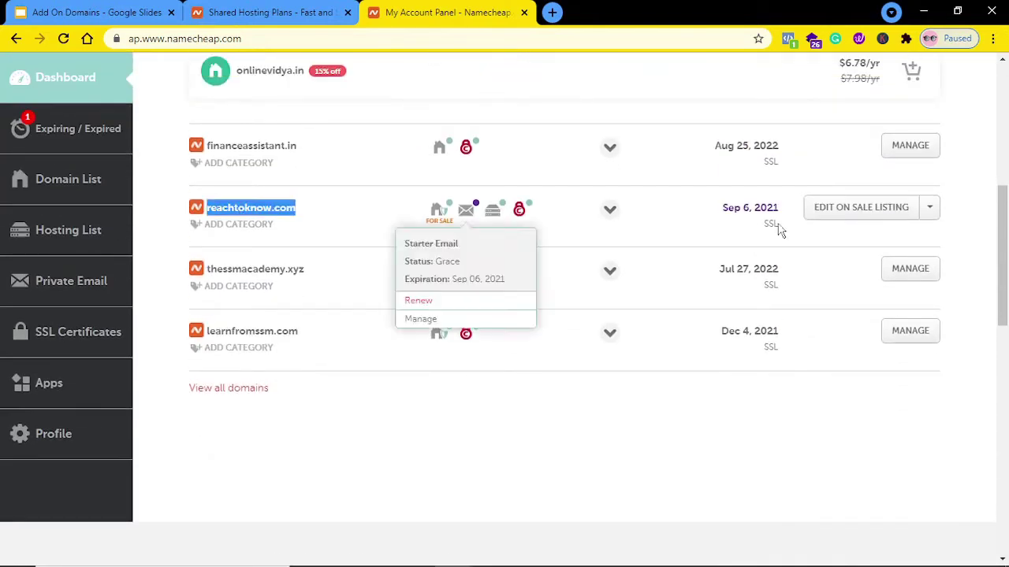
{"action": "left_click", "coordinate": [928, 207]}
{"action": "left_click", "coordinate": [920, 239]}
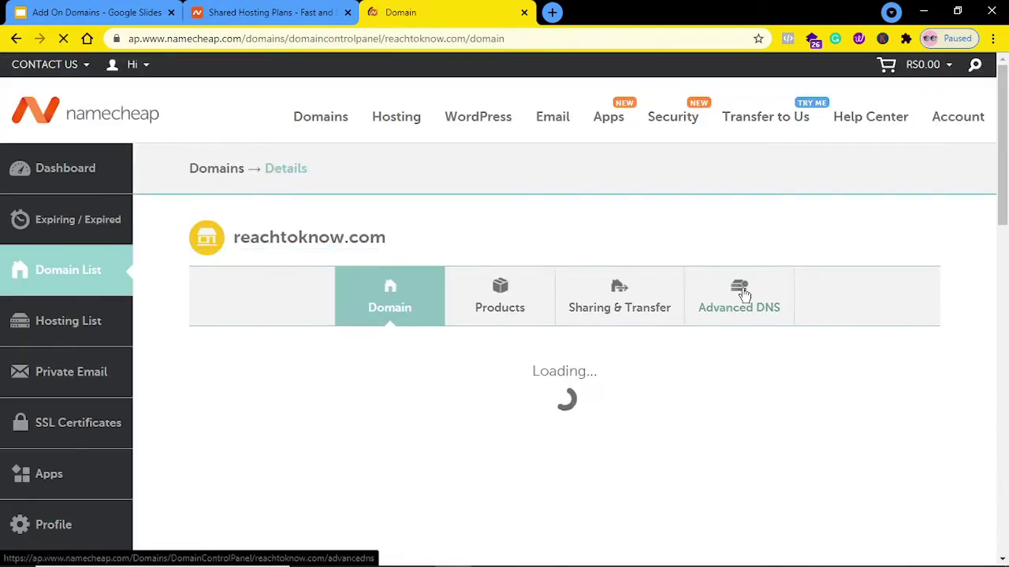
{"action": "double_click", "coordinate": [292, 238]}
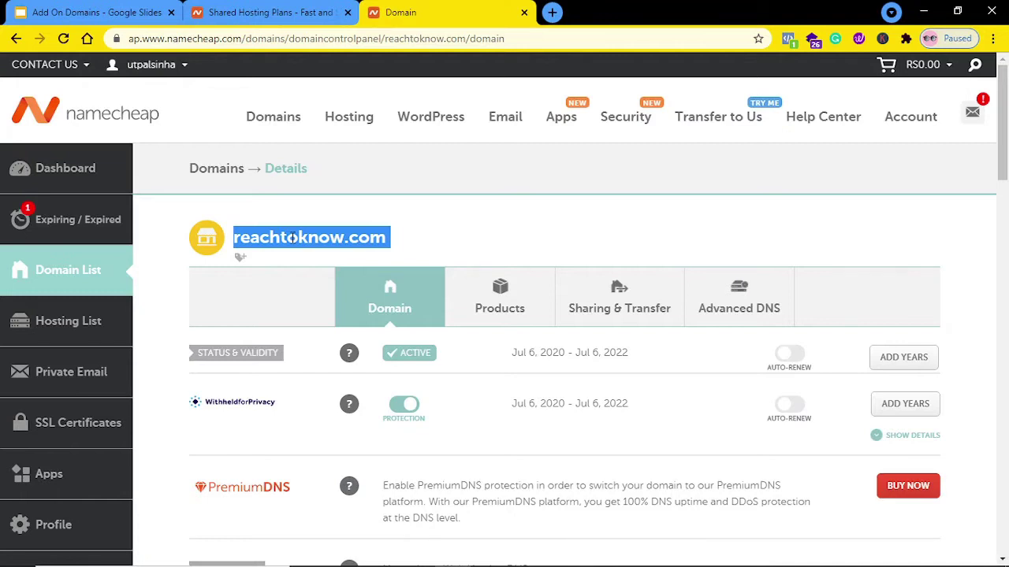
- Check which hosting plan is attached to reachtoknow.com among its products
{"action": "left_click", "coordinate": [495, 302]}
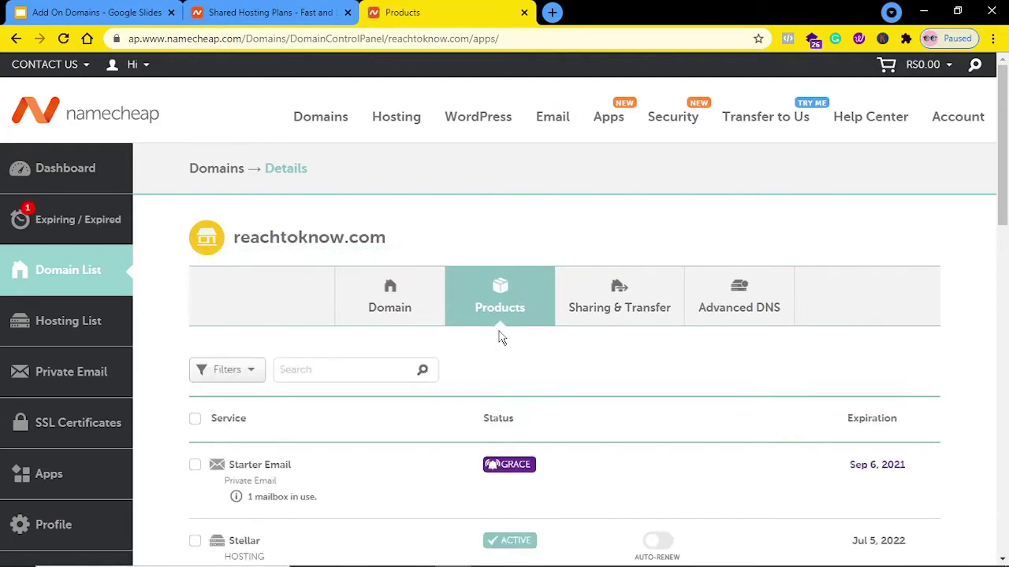
{"action": "scroll", "coordinate": [499, 334], "scroll_direction": "down", "scroll_amount": 3}
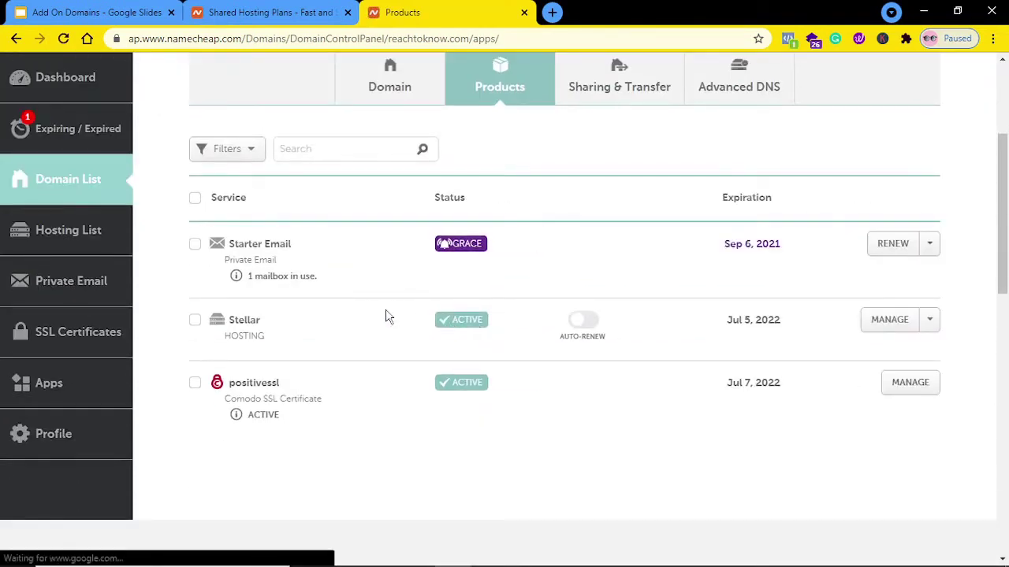
{"action": "double_click", "coordinate": [243, 320]}
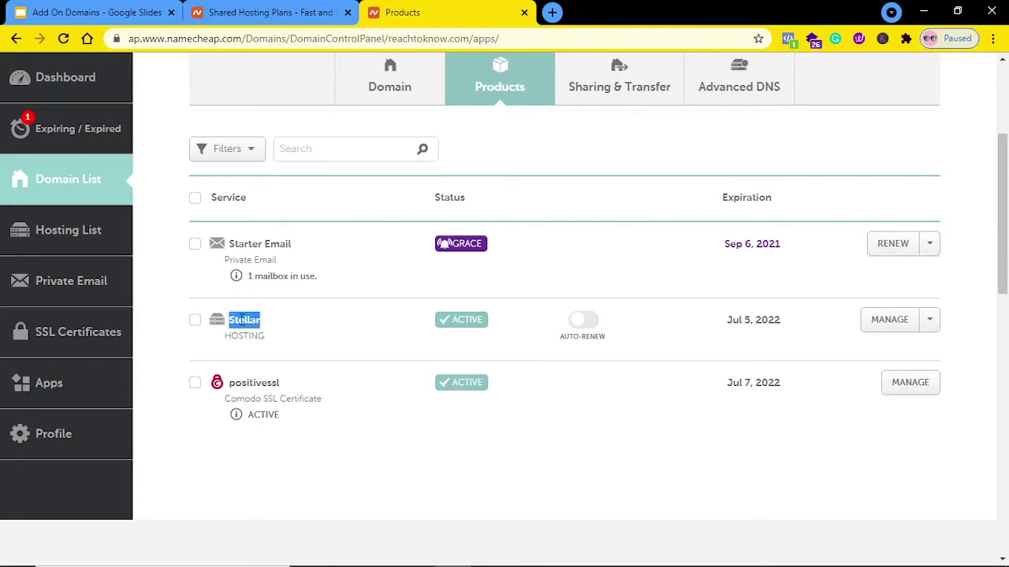
{"action": "double_click", "coordinate": [242, 335]}
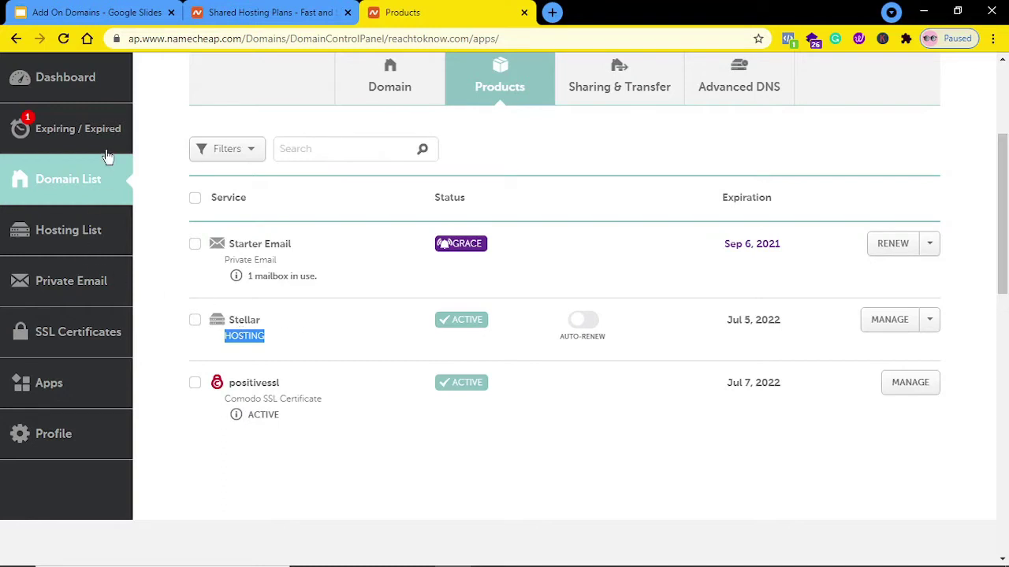
- Open the management page of onlinevidya.xyz from the dashboard and set its nameservers to Namecheap Web Hosting DNS
{"action": "left_click", "coordinate": [67, 81]}
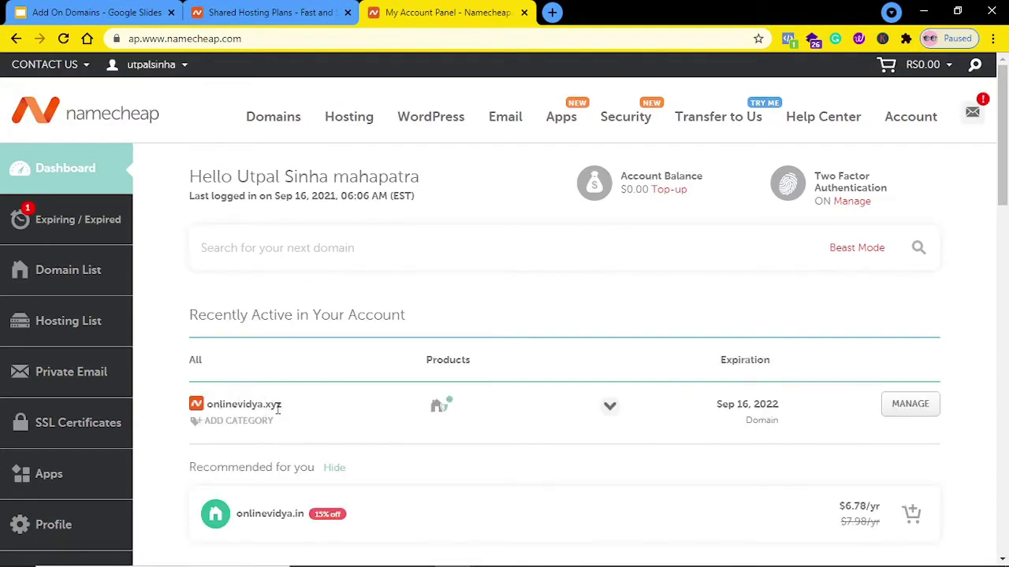
{"action": "left_click", "coordinate": [919, 416]}
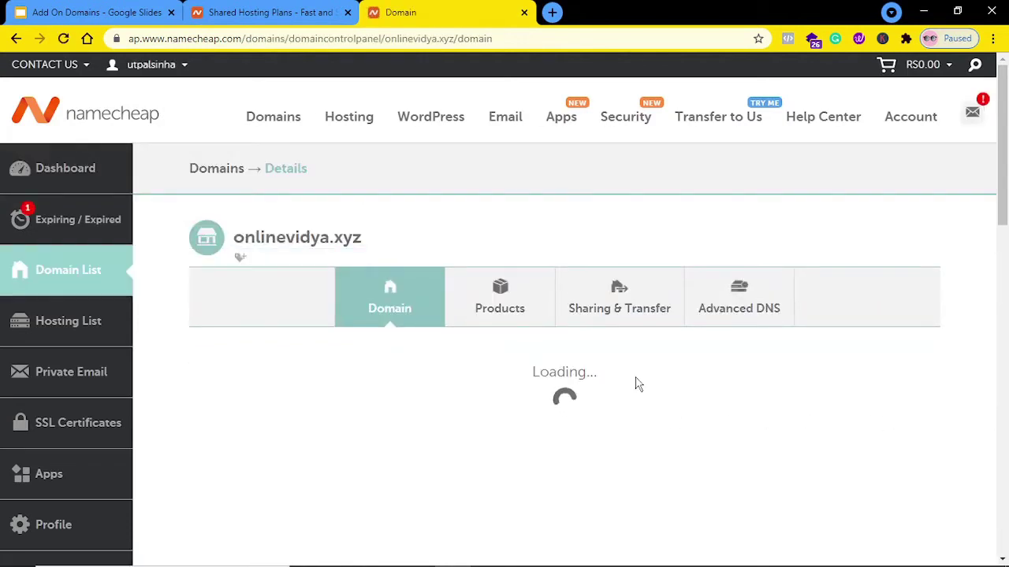
{"action": "scroll", "coordinate": [501, 374], "scroll_direction": "down", "scroll_amount": 2}
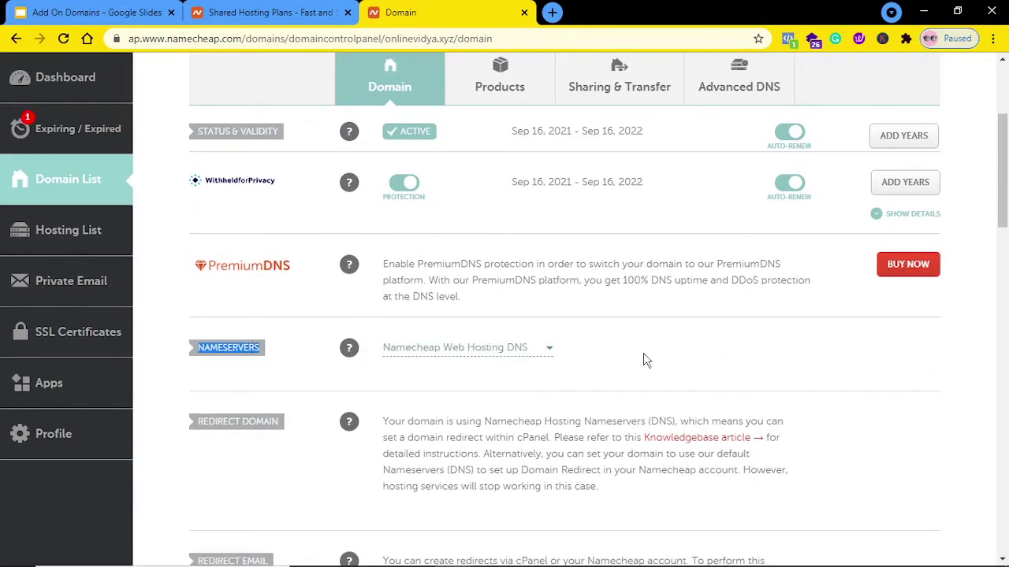
{"action": "left_click", "coordinate": [497, 354]}
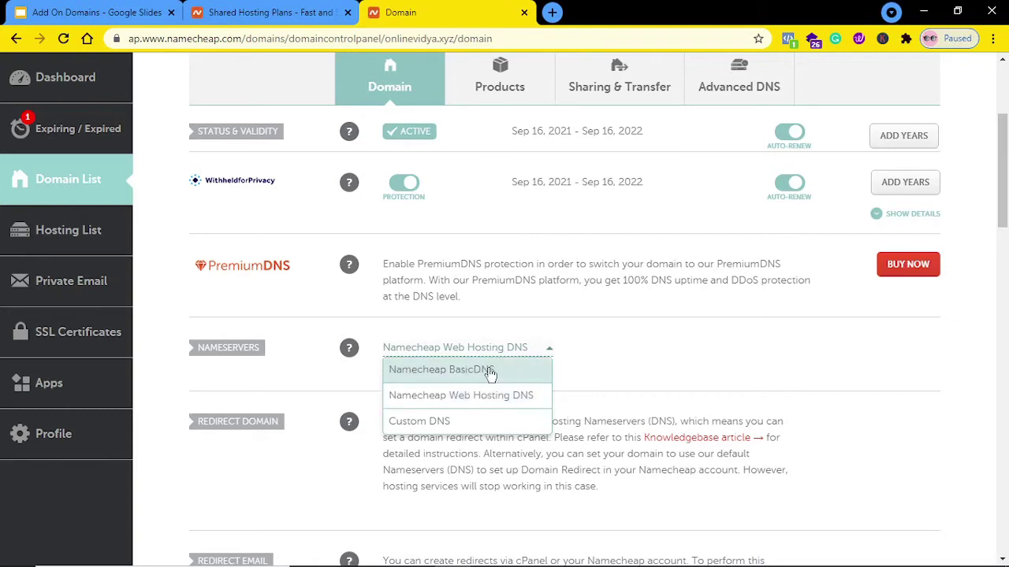
{"action": "left_click", "coordinate": [534, 396]}
{"action": "scroll", "coordinate": [661, 368], "scroll_direction": "down", "scroll_amount": 15}
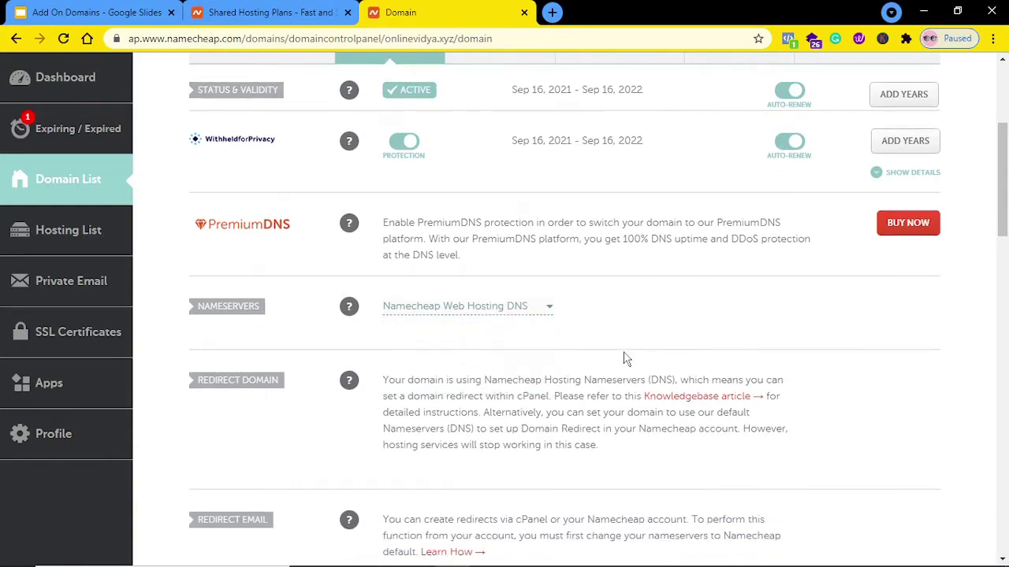
{"action": "scroll", "coordinate": [501, 347], "scroll_direction": "up", "scroll_amount": 12}
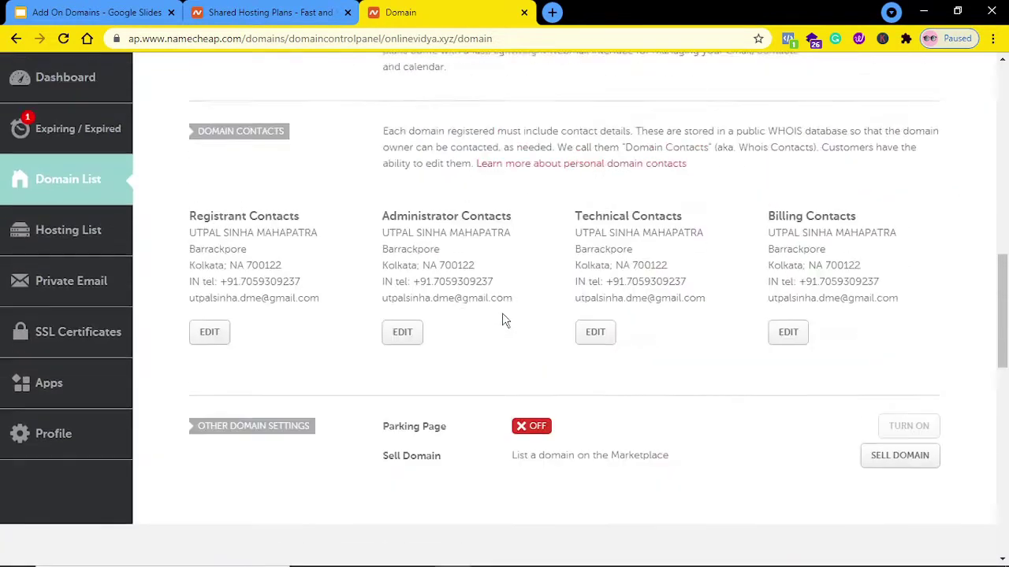
{"action": "scroll", "coordinate": [512, 277], "scroll_direction": "up", "scroll_amount": 3}
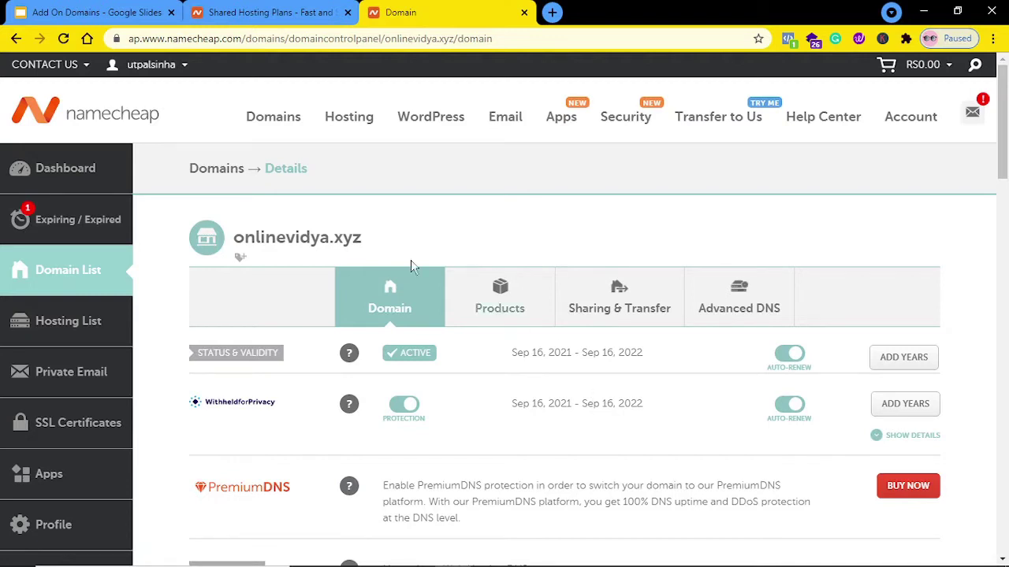
- Return to the account dashboard and open the management page of reachtoknow.com, the domain with the hosting plan
{"action": "left_click", "coordinate": [90, 180]}
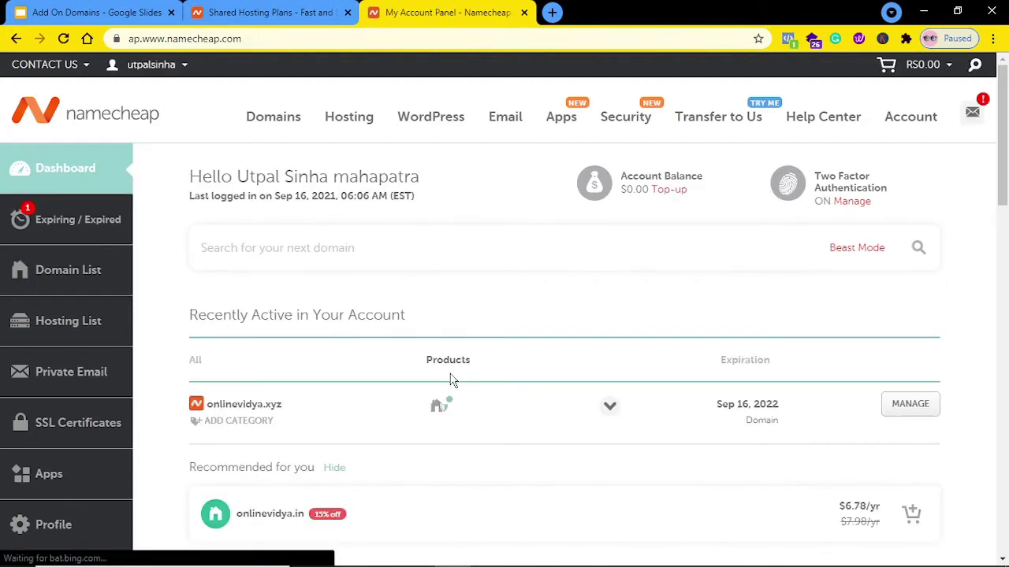
{"action": "scroll", "coordinate": [451, 379], "scroll_direction": "down", "scroll_amount": 6}
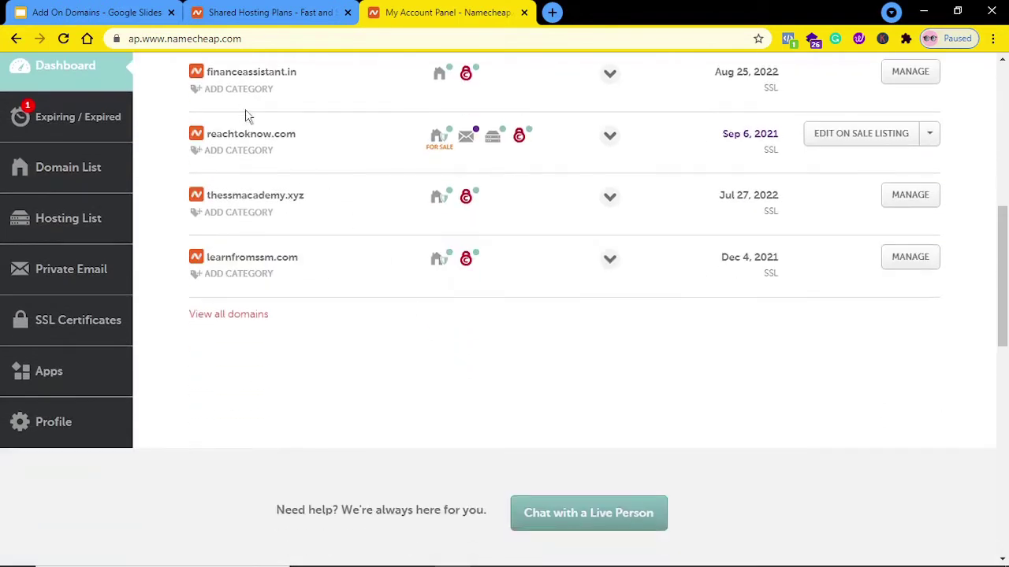
{"action": "left_click", "coordinate": [934, 140]}
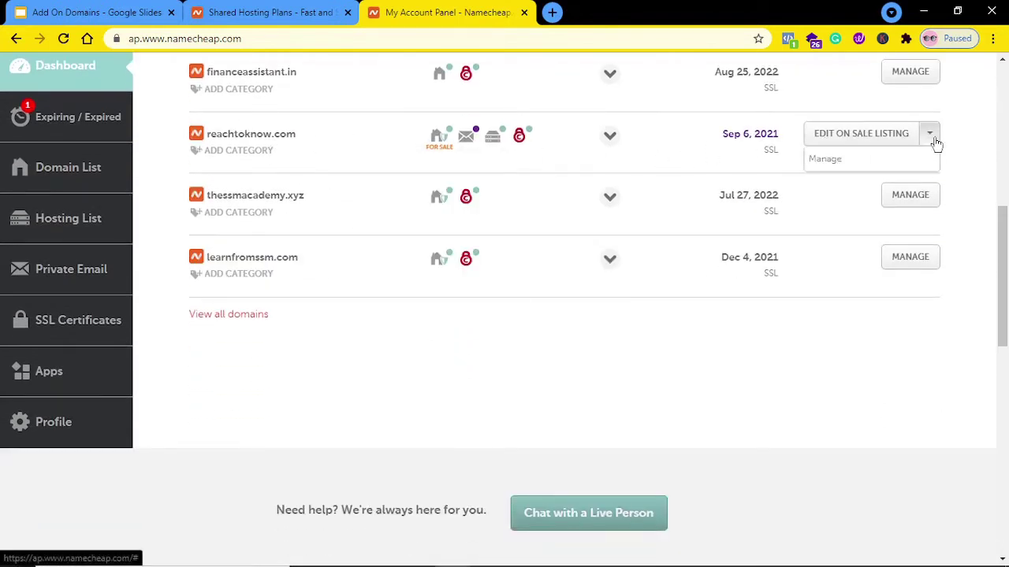
{"action": "left_click", "coordinate": [910, 165]}
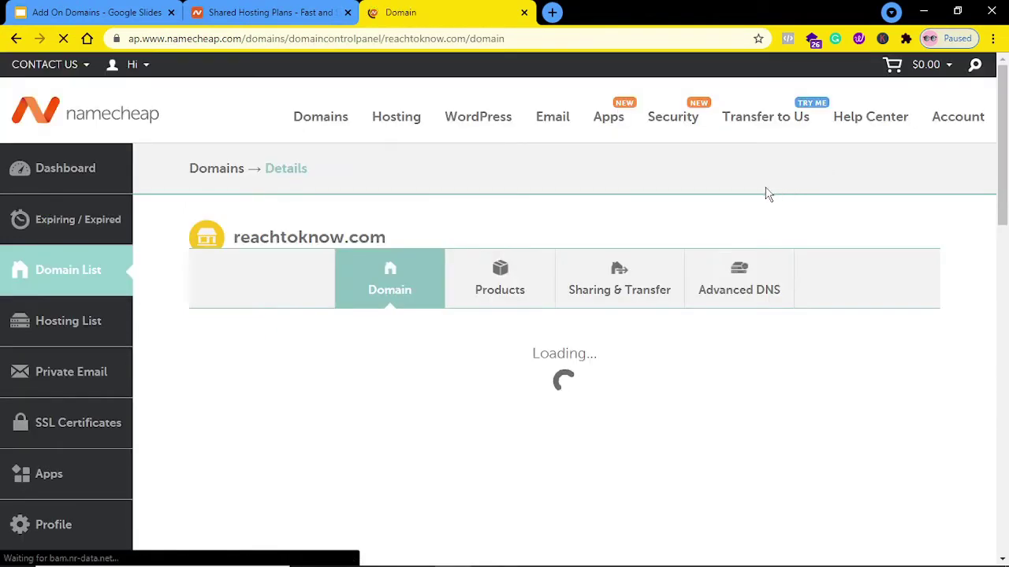
- Open cPanel for the Stellar hosting plan listed among reachtoknow.com's products
{"action": "scroll", "coordinate": [485, 305], "scroll_direction": "down", "scroll_amount": 1}
{"action": "left_click", "coordinate": [484, 299]}
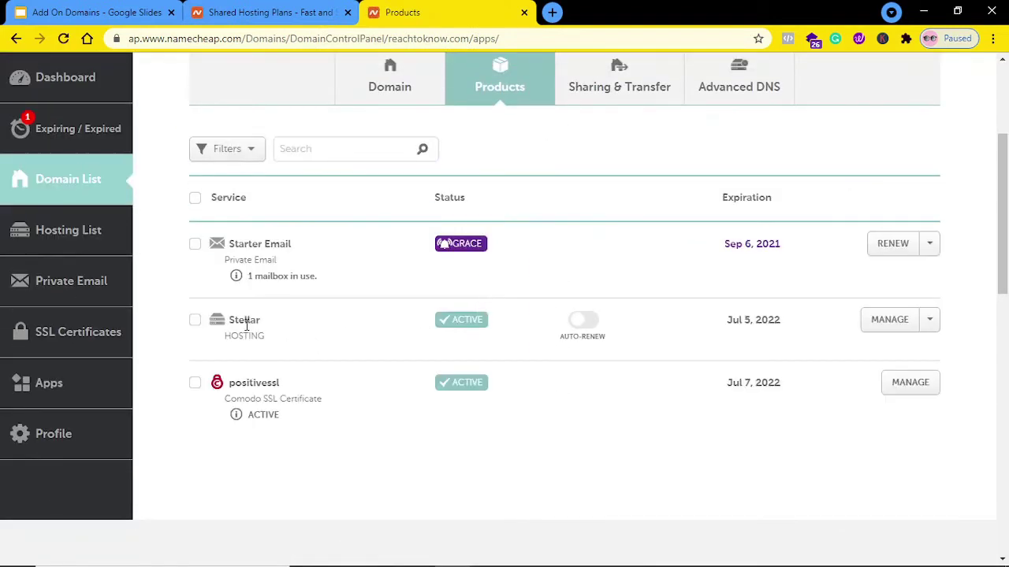
{"action": "double_click", "coordinate": [246, 322]}
{"action": "double_click", "coordinate": [244, 337]}
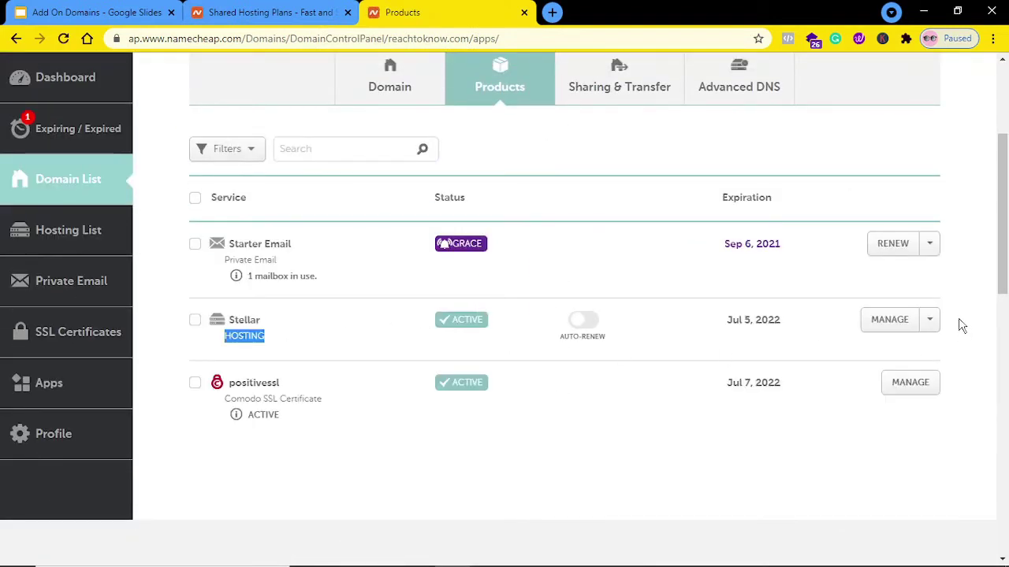
{"action": "left_click", "coordinate": [930, 324]}
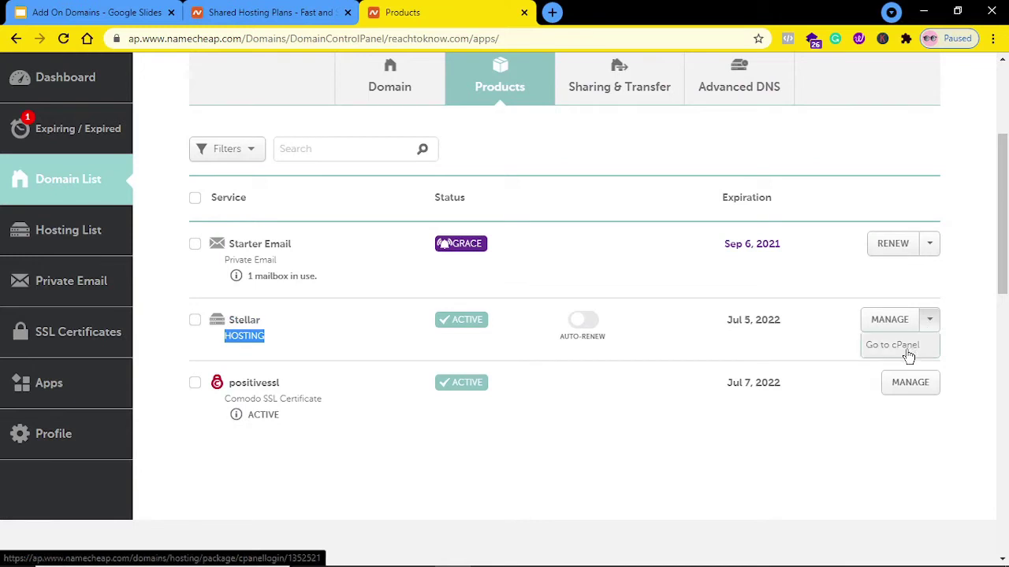
{"action": "left_click", "coordinate": [906, 352]}
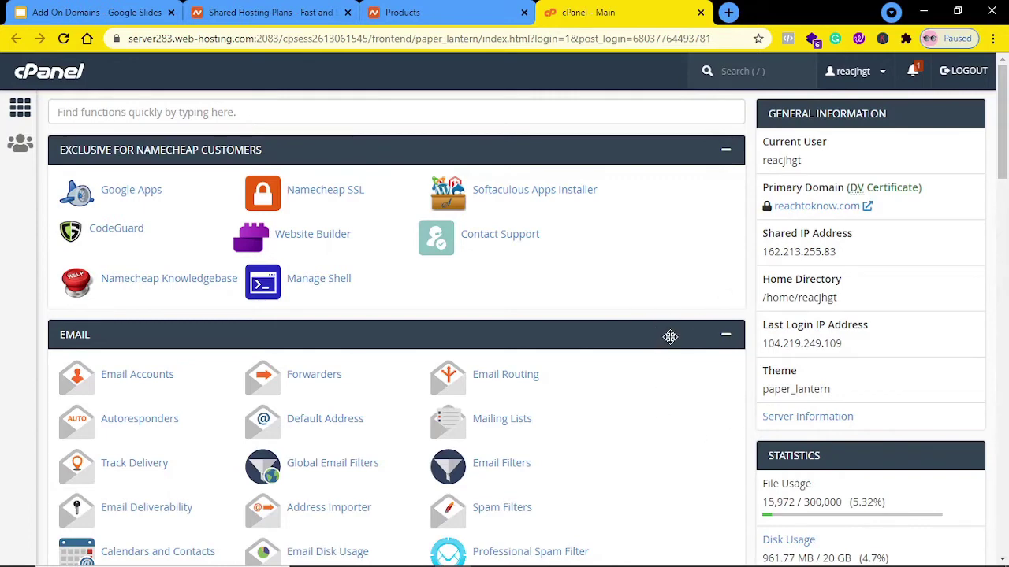
- Check the addon domain usage in the cPanel statistics and locate the Addon Domains tool in the Domains section
{"action": "key", "text": "/"}
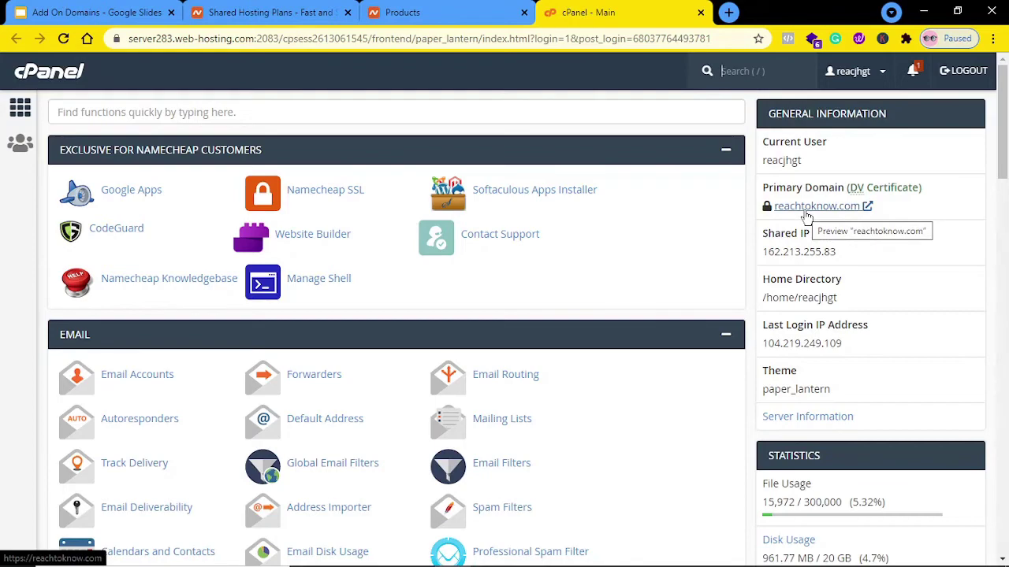
{"action": "scroll", "coordinate": [817, 249], "scroll_direction": "down", "scroll_amount": 12}
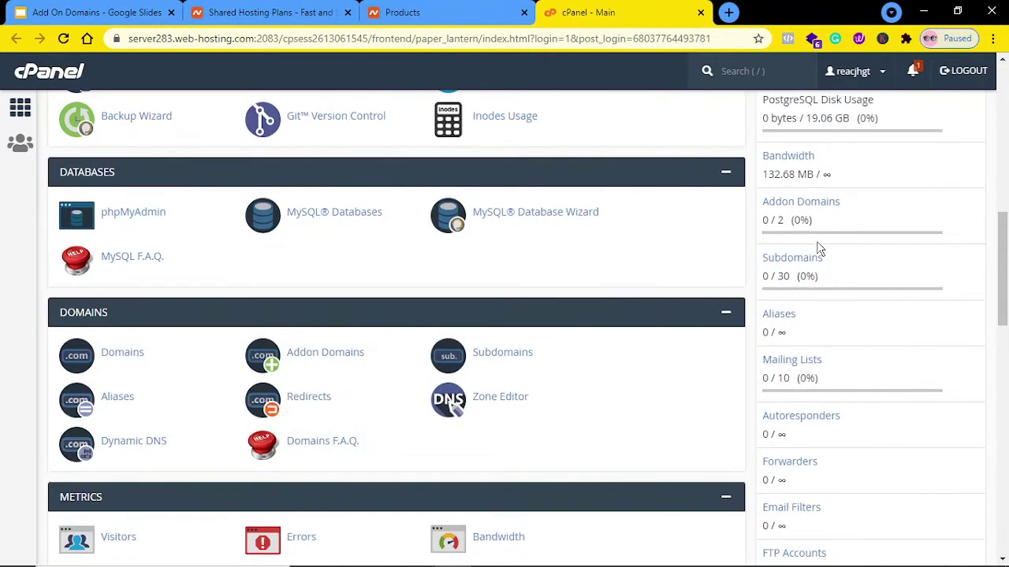
{"action": "scroll", "coordinate": [817, 249], "scroll_direction": "up", "scroll_amount": 5}
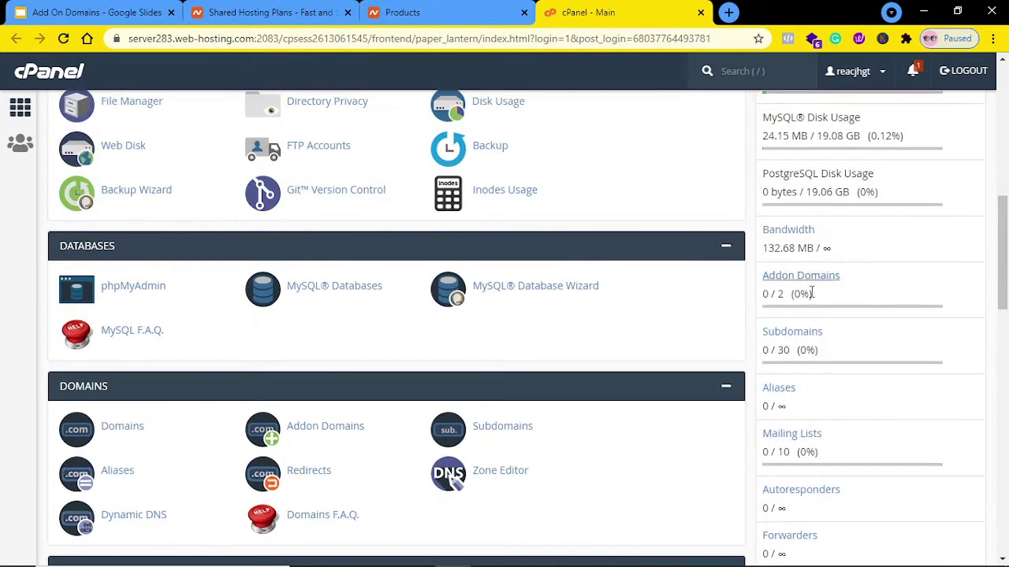
{"action": "triple_click", "coordinate": [779, 296]}
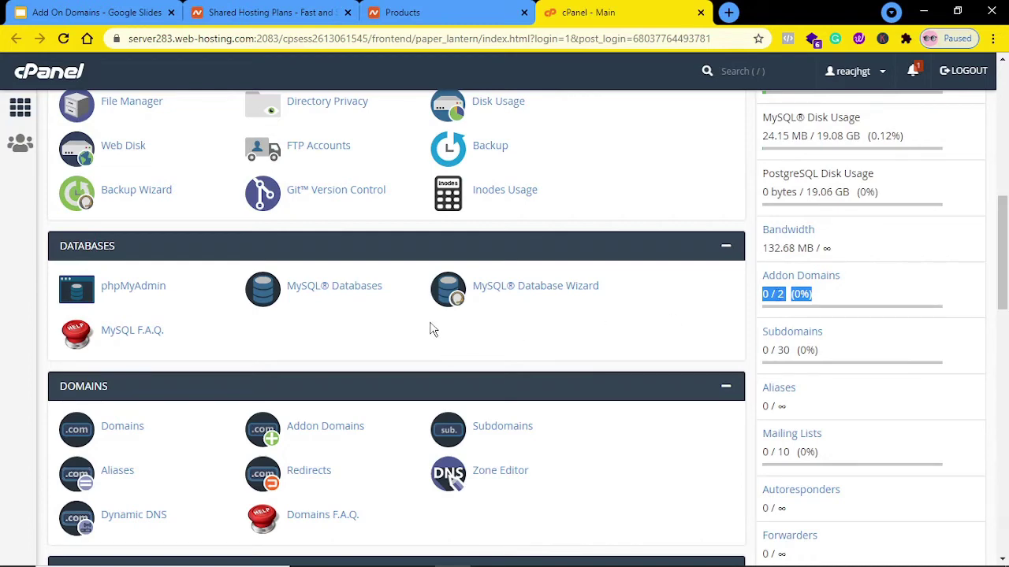
{"action": "scroll", "coordinate": [416, 334], "scroll_direction": "down", "scroll_amount": 2}
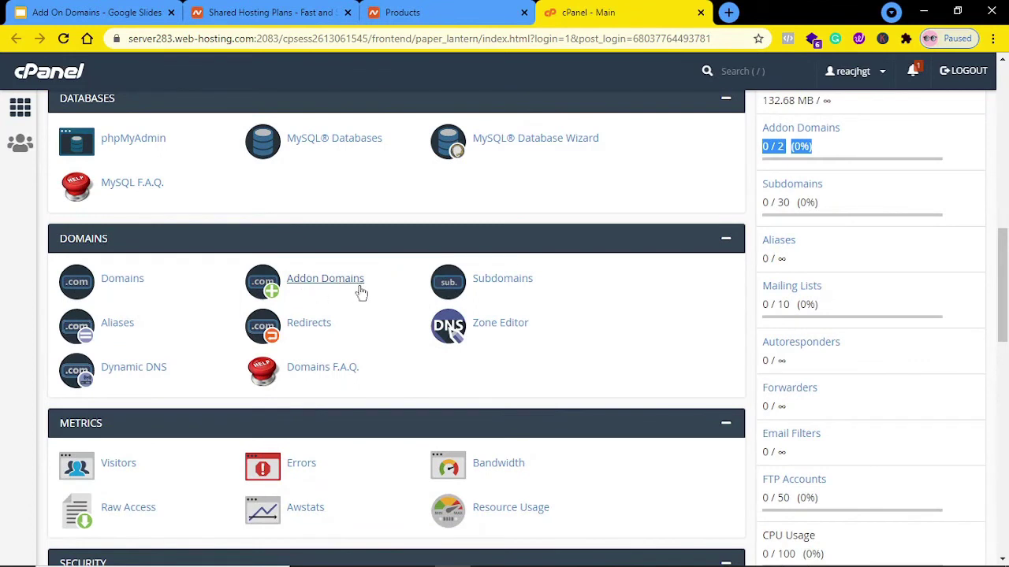
- Create the addon domain onlinevidya.xyz with subdomain onlinevidya and document root onlinevidya.xyz, without an associated FTP account
{"action": "left_click", "coordinate": [319, 285]}
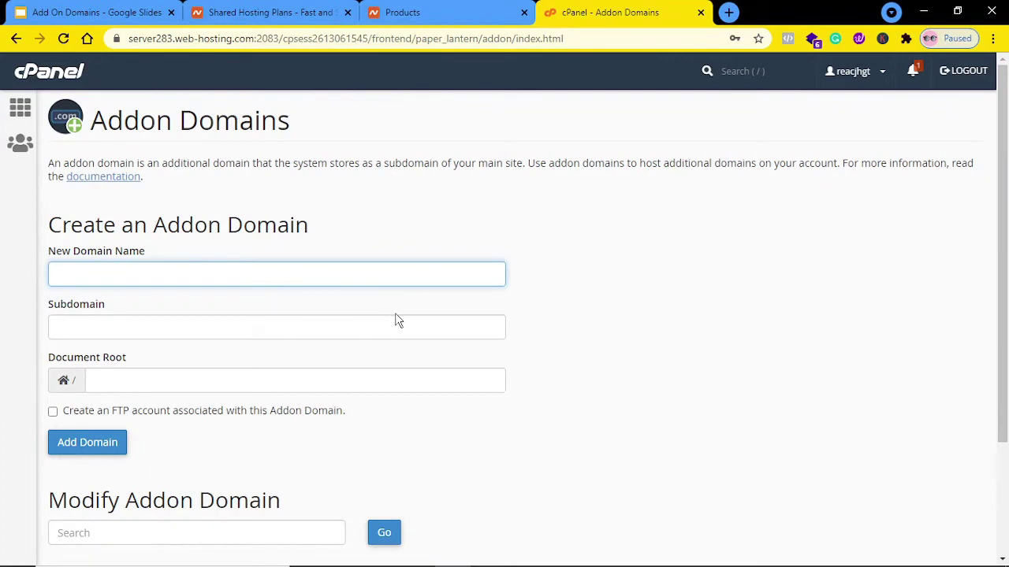
{"action": "left_click", "coordinate": [385, 251]}
{"action": "left_click", "coordinate": [263, 275]}
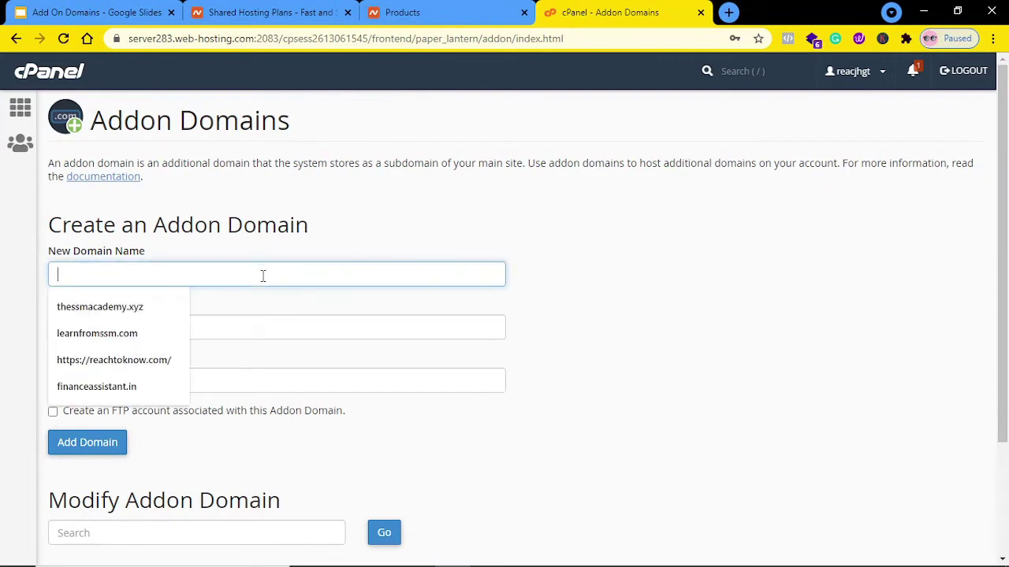
{"action": "left_click", "coordinate": [407, 214]}
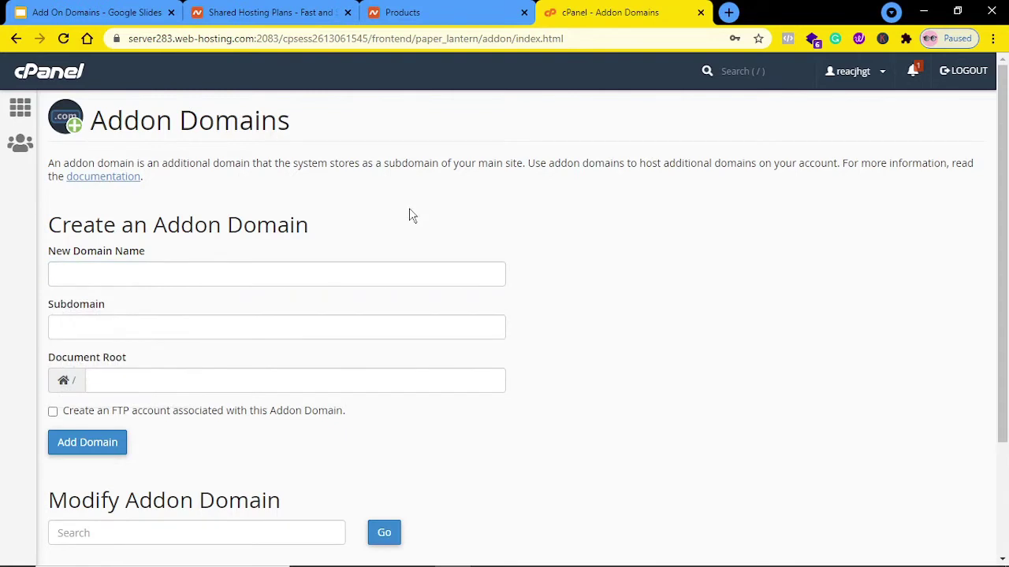
{"action": "left_click", "coordinate": [279, 273]}
{"action": "type", "text": "onl"}
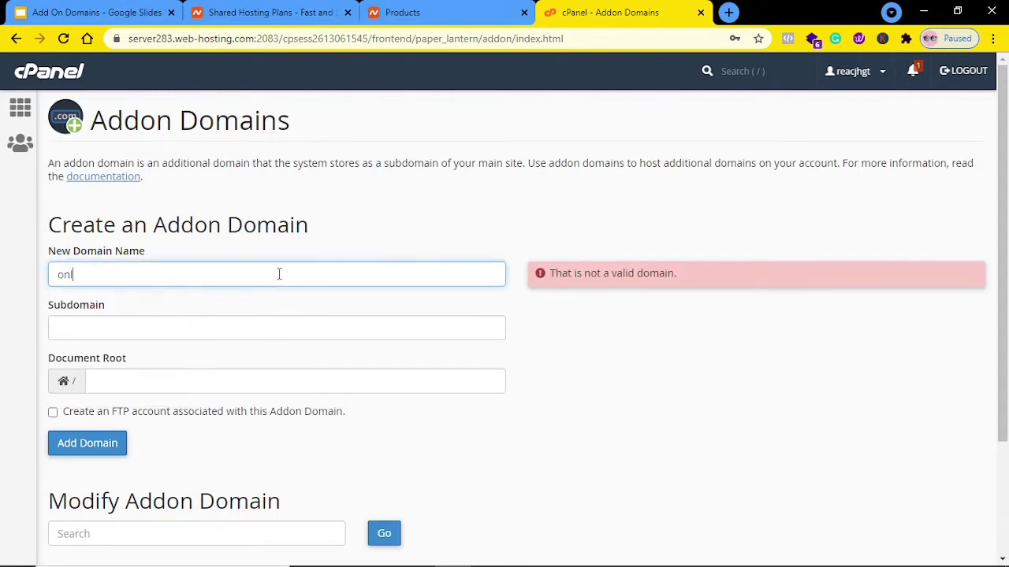
{"action": "type", "text": "inevidya.xyz"}
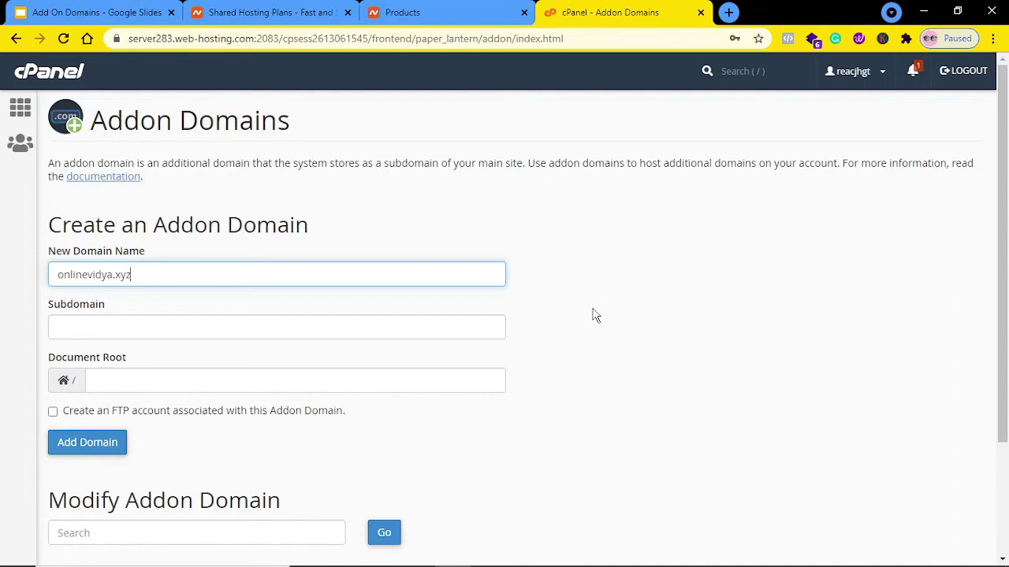
{"action": "left_click", "coordinate": [593, 315]}
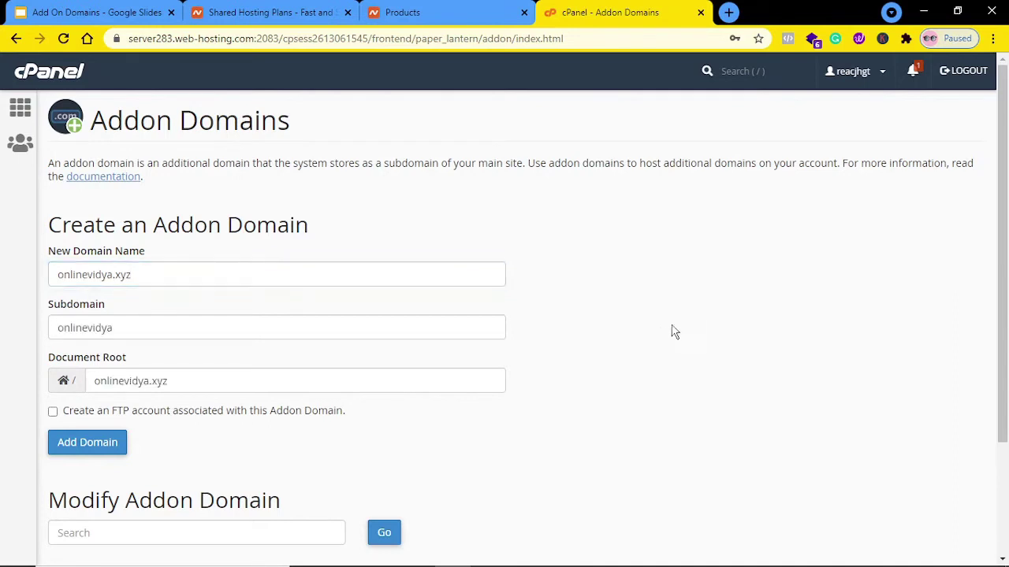
{"action": "left_click", "coordinate": [99, 452]}
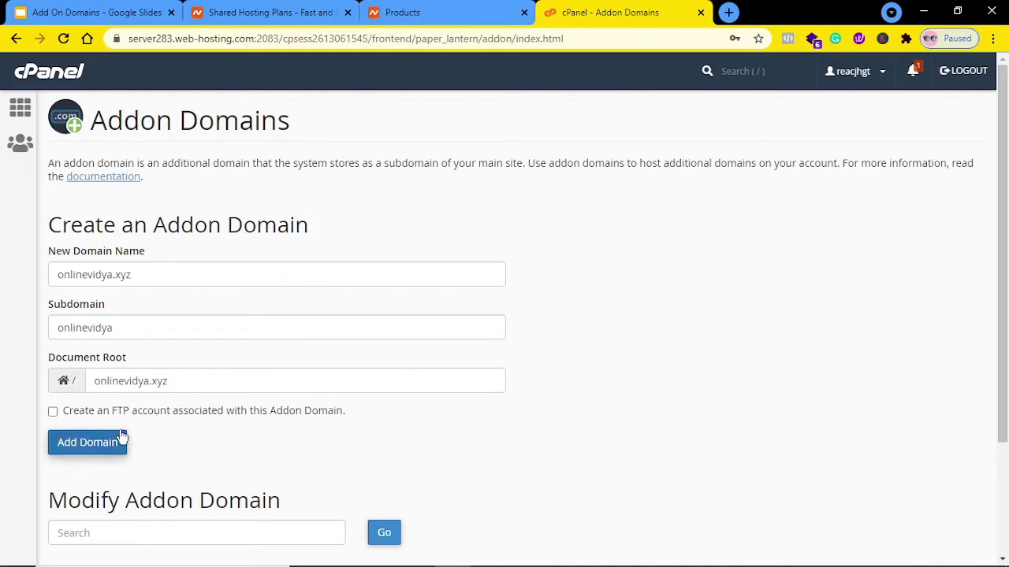
{"action": "left_click", "coordinate": [107, 446]}
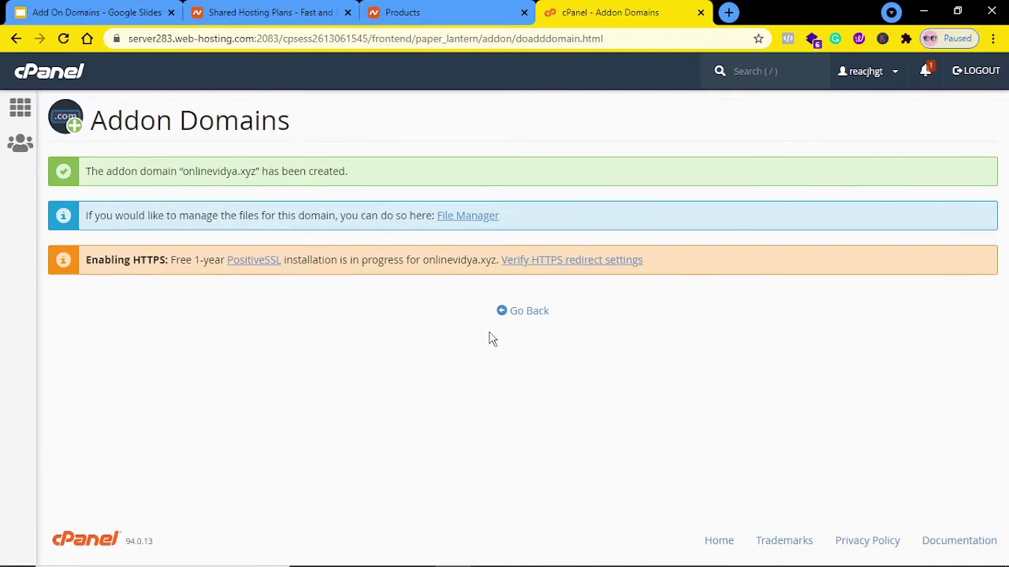
{"action": "triple_click", "coordinate": [163, 174]}
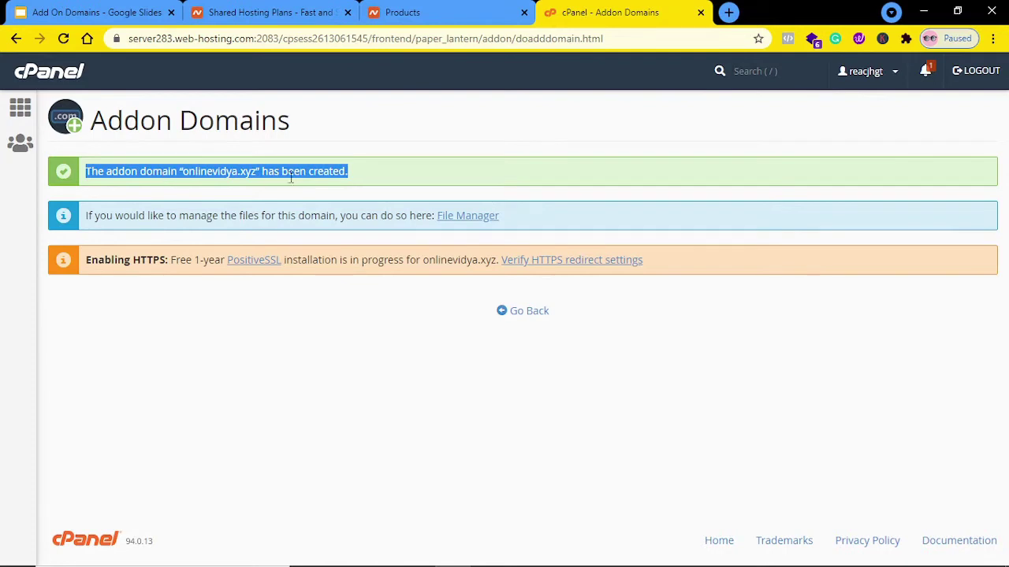
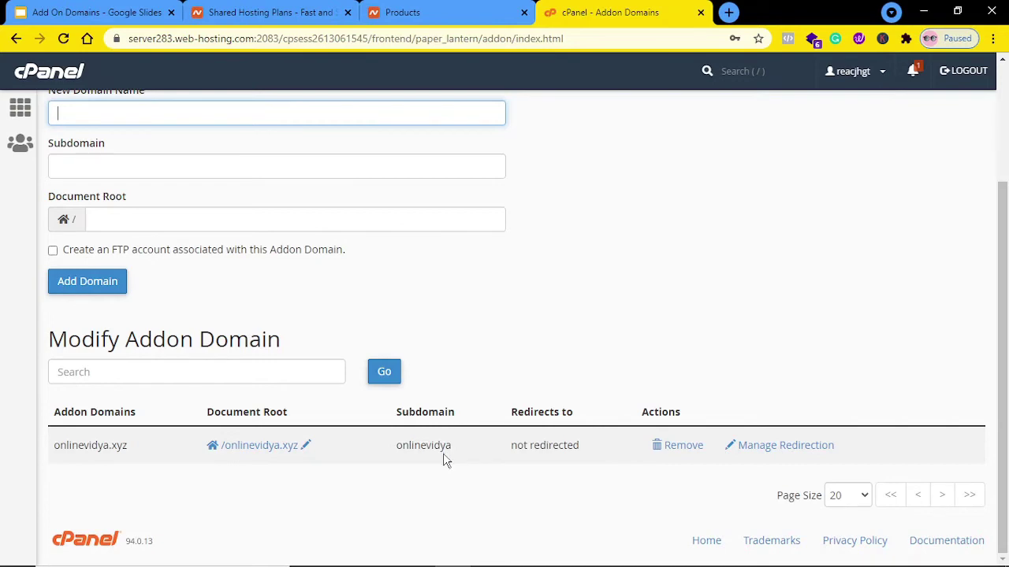
- Return to the cPanel home page, open Namecheap SSL and check the certificate status of onlinevidya.xyz
{"action": "scroll", "coordinate": [150, 209], "scroll_direction": "up", "scroll_amount": 2}
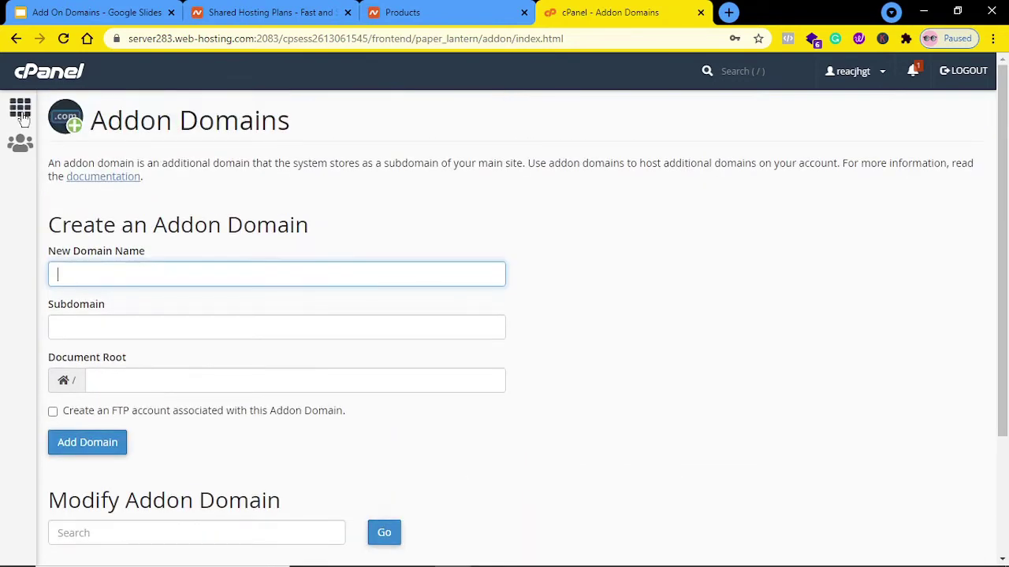
{"action": "left_click", "coordinate": [22, 114]}
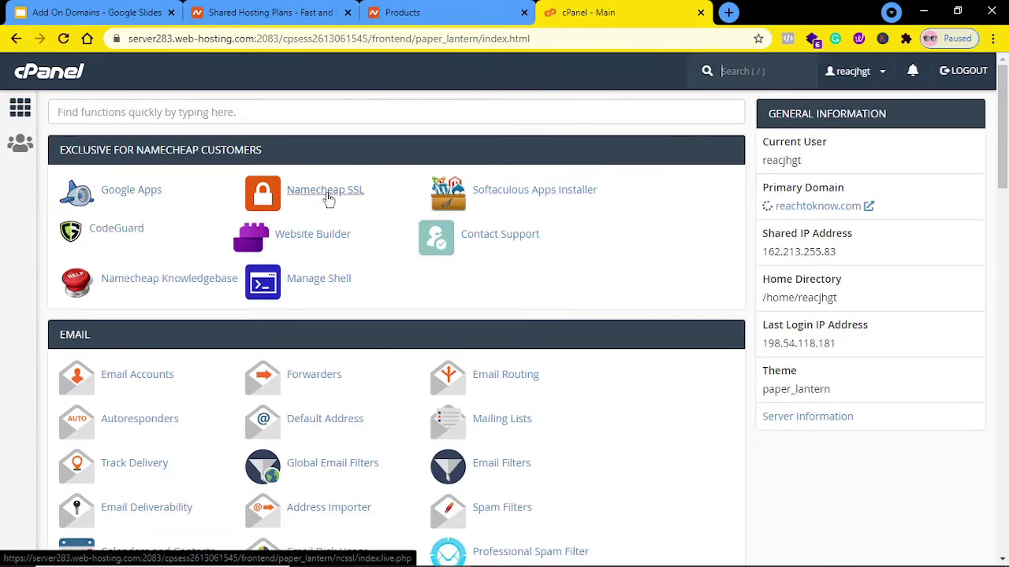
{"action": "left_click", "coordinate": [328, 198]}
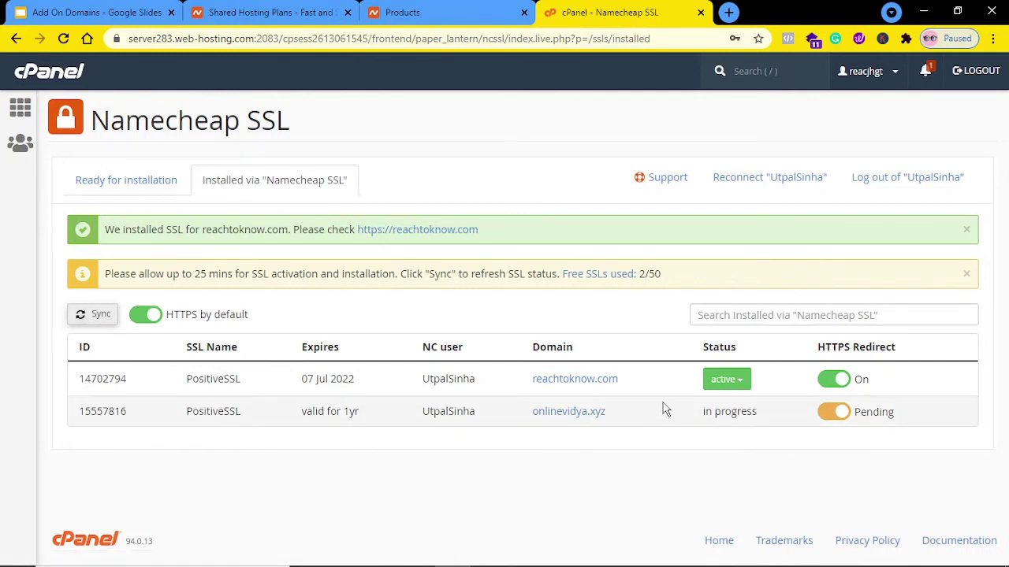
{"action": "double_click", "coordinate": [732, 413]}
{"action": "triple_click", "coordinate": [732, 413]}
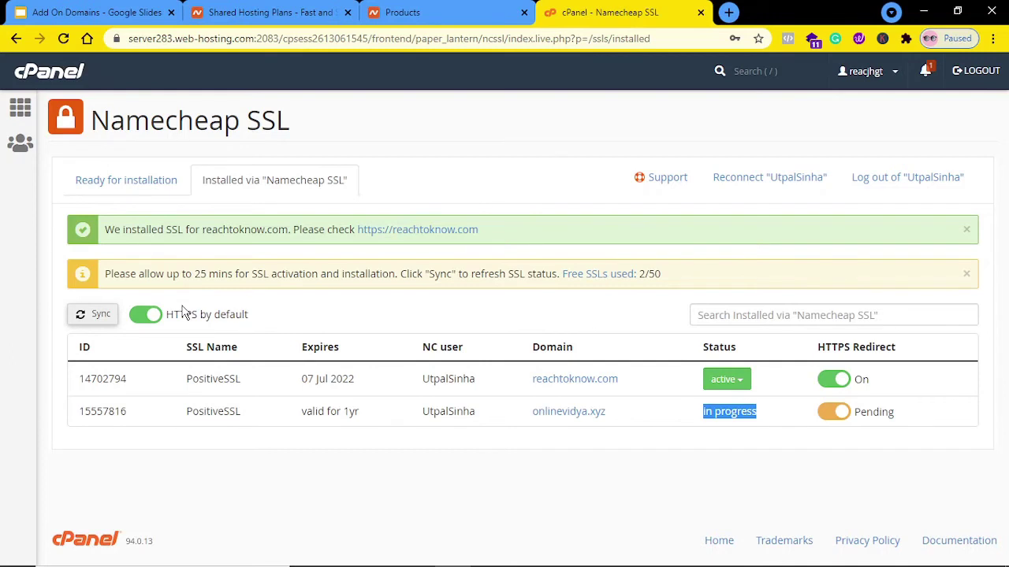
{"action": "left_click_drag", "start_coordinate": [618, 422], "coordinate": [532, 432]}
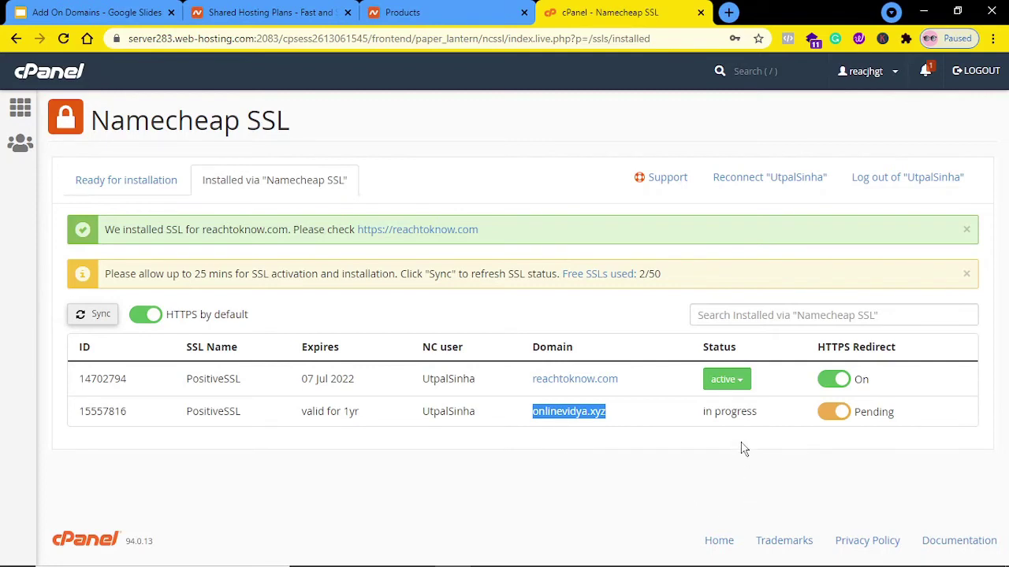
{"action": "triple_click", "coordinate": [730, 411]}
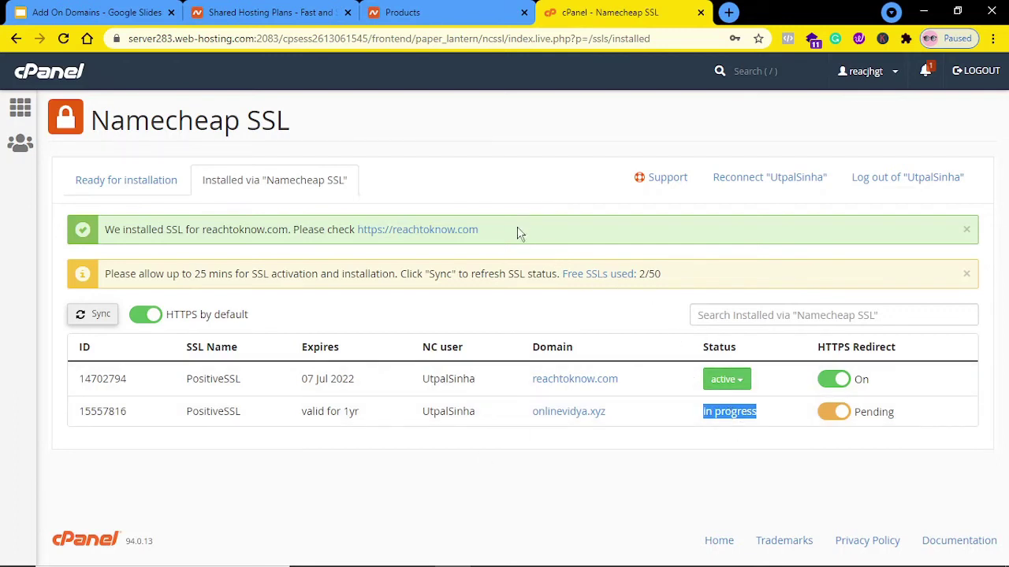
- Sync the Namecheap SSL list to refresh the certificate status of onlinevidya.xyz and read its installation notice
{"action": "left_click", "coordinate": [95, 320]}
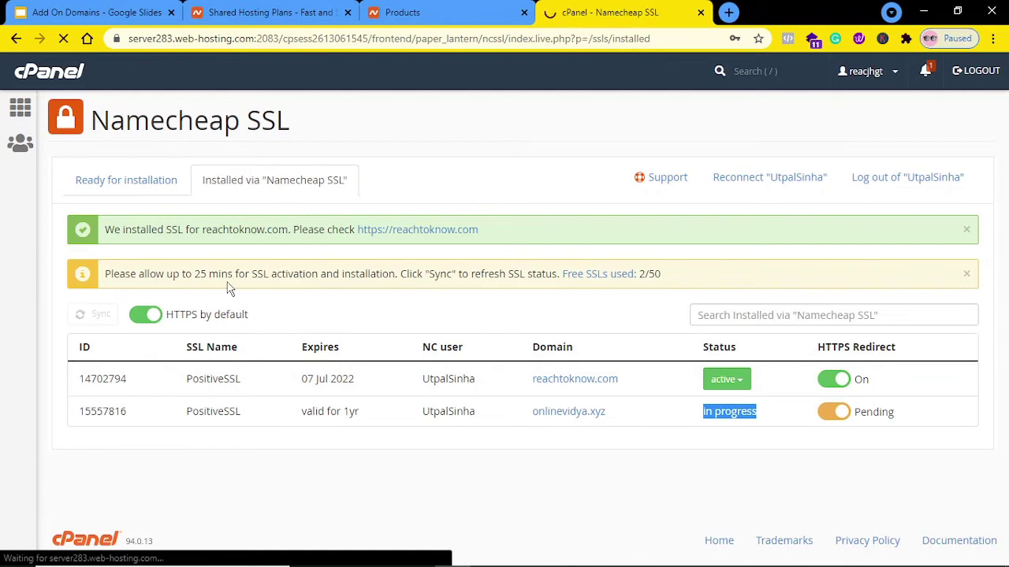
{"action": "left_click", "coordinate": [193, 280]}
{"action": "triple_click", "coordinate": [193, 280]}
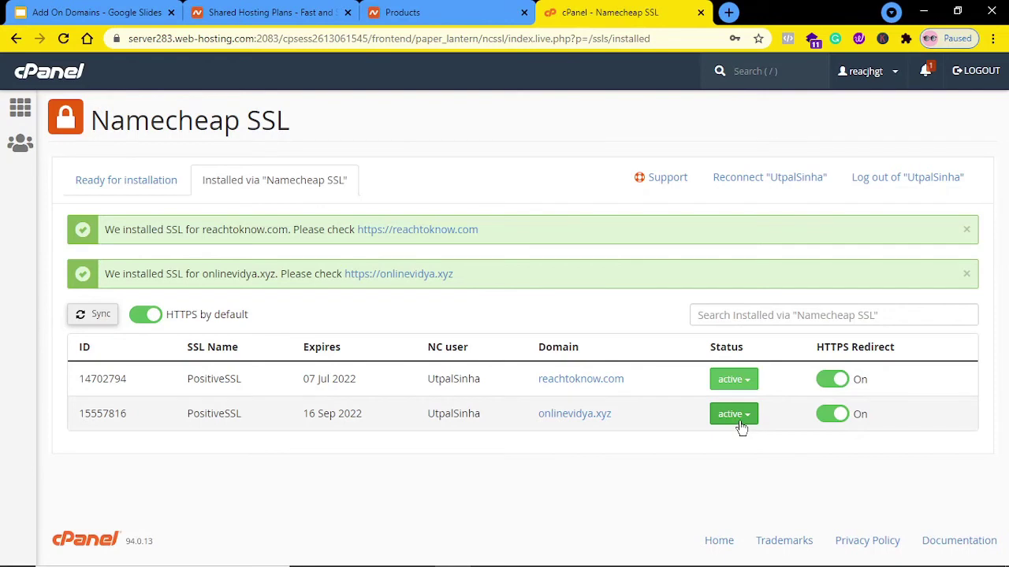
{"action": "triple_click", "coordinate": [192, 278]}
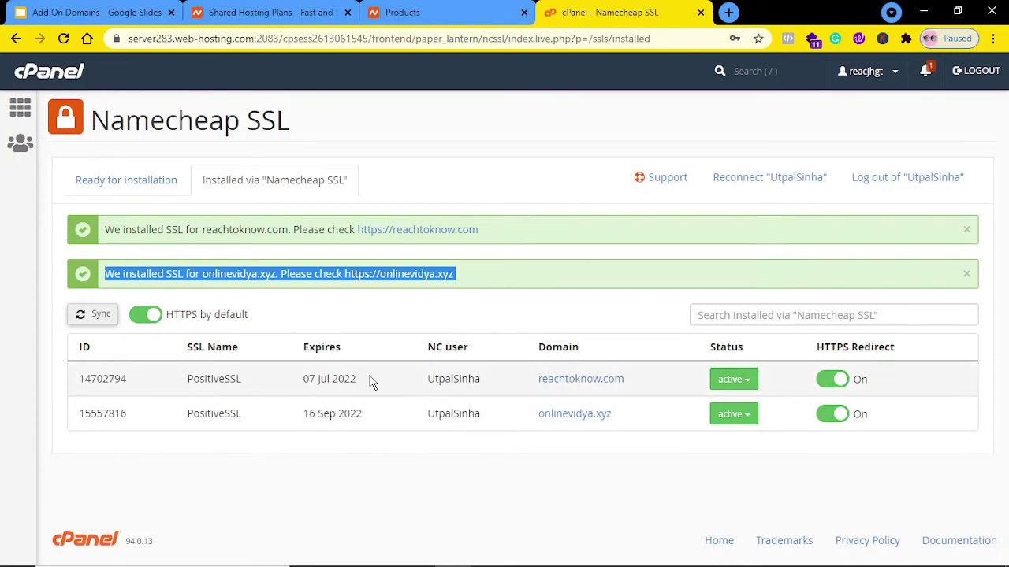
- Go back to the cPanel home page and open the WordPress installation form in the Softaculous Apps Installer
{"action": "left_click", "coordinate": [15, 110]}
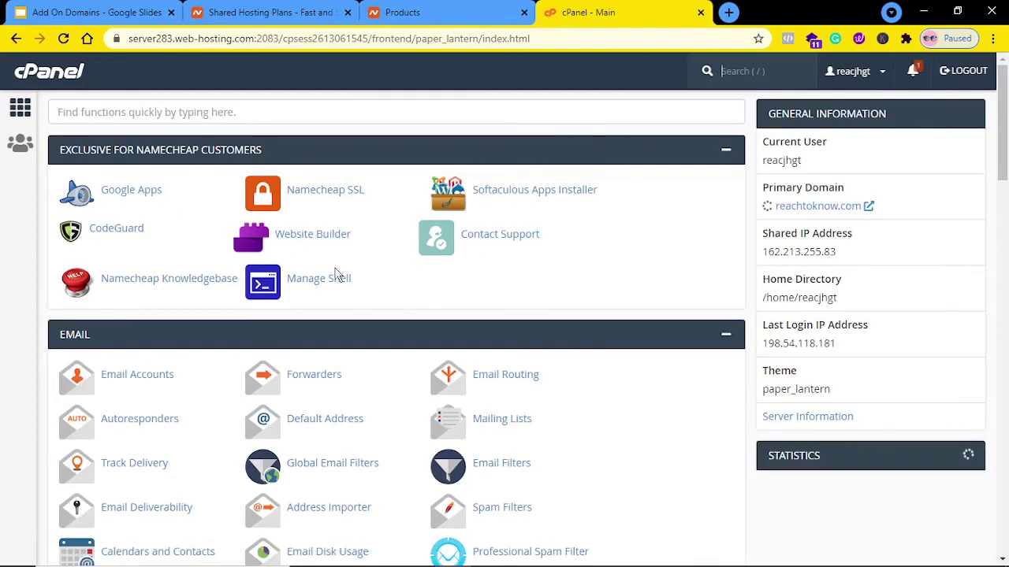
{"action": "left_click", "coordinate": [518, 198]}
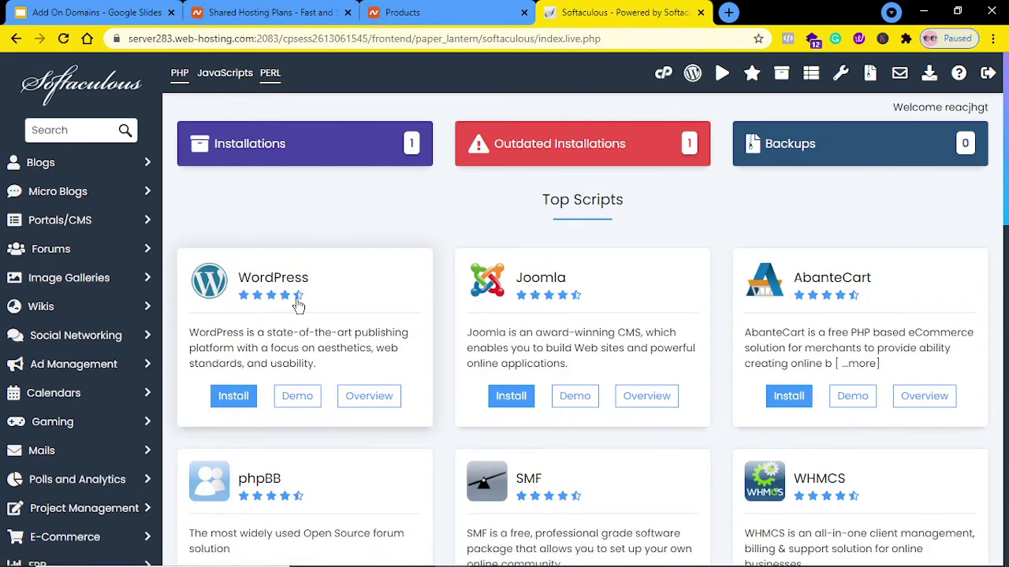
{"action": "left_click", "coordinate": [276, 313]}
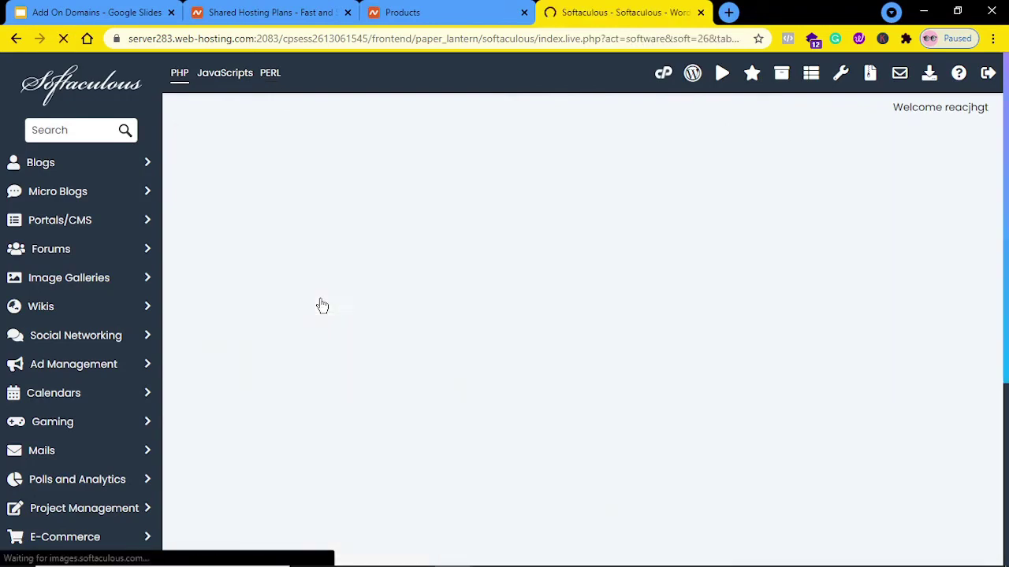
{"action": "scroll", "coordinate": [554, 297], "scroll_direction": "down", "scroll_amount": 4}
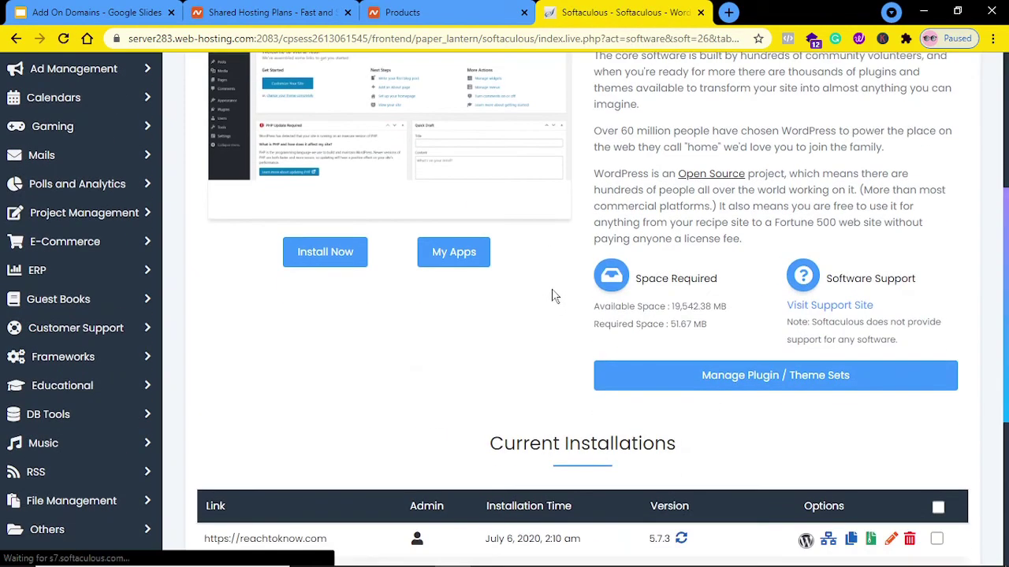
{"action": "left_click", "coordinate": [312, 254]}
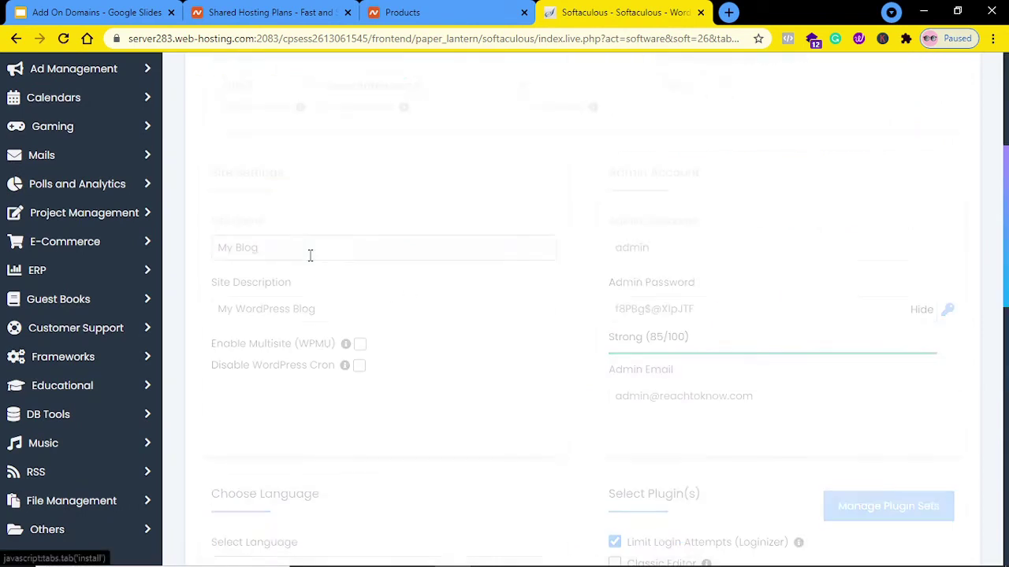
{"action": "scroll", "coordinate": [381, 272], "scroll_direction": "up", "scroll_amount": 3}
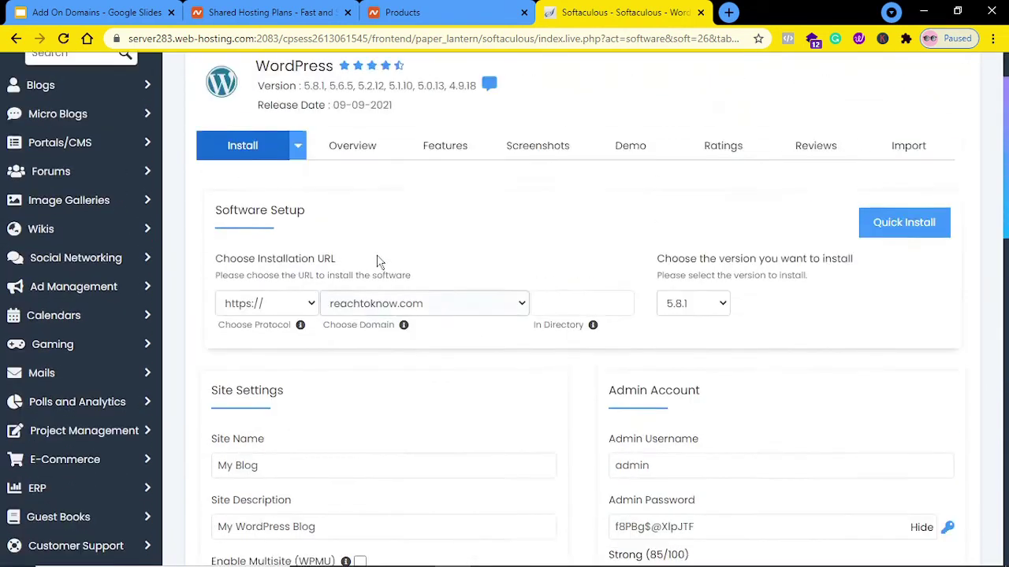
{"action": "scroll", "coordinate": [378, 261], "scroll_direction": "up", "scroll_amount": 1}
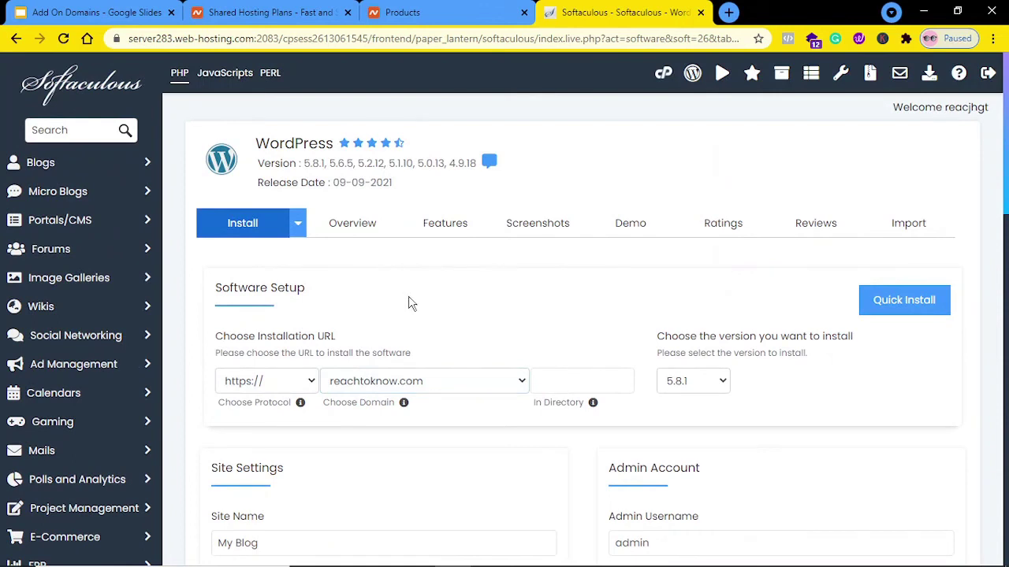
- Choose onlinevidya.xyz as the installation domain in the WordPress software setup
{"action": "left_click", "coordinate": [384, 386]}
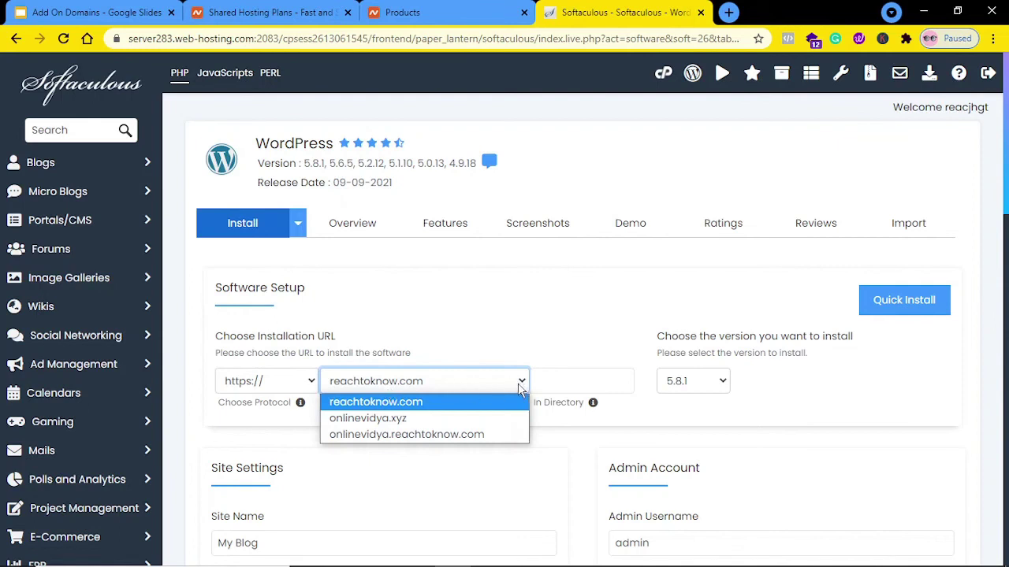
{"action": "left_click", "coordinate": [444, 419]}
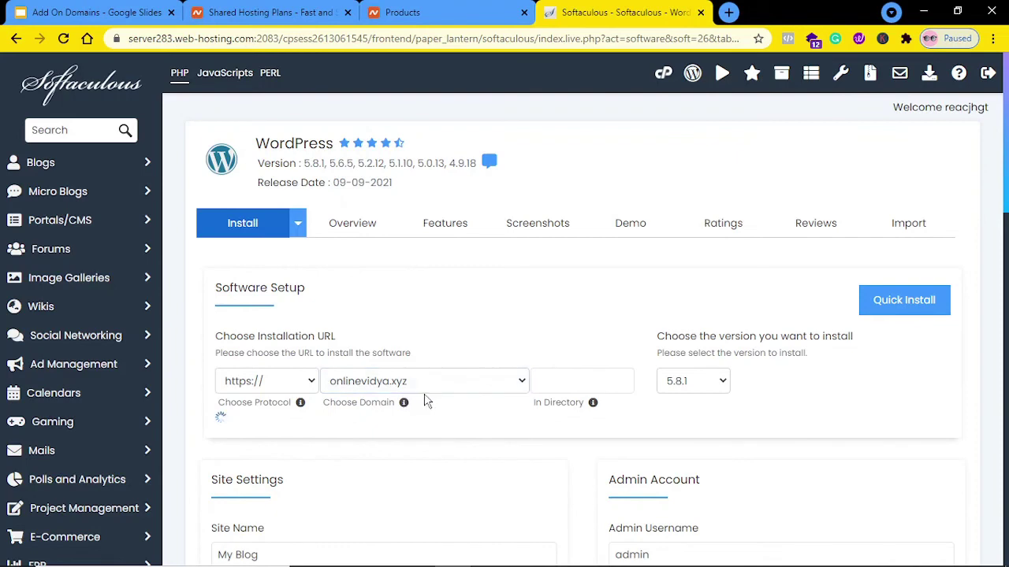
{"action": "scroll", "coordinate": [438, 399], "scroll_direction": "down", "scroll_amount": 2}
{"action": "scroll", "coordinate": [410, 315], "scroll_direction": "up", "scroll_amount": 1}
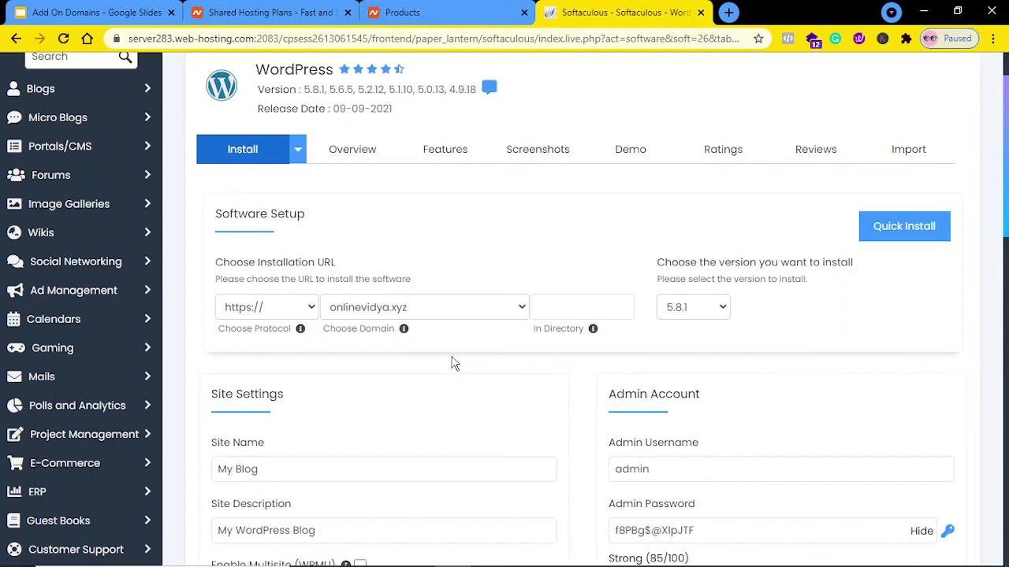
{"action": "left_click", "coordinate": [469, 313]}
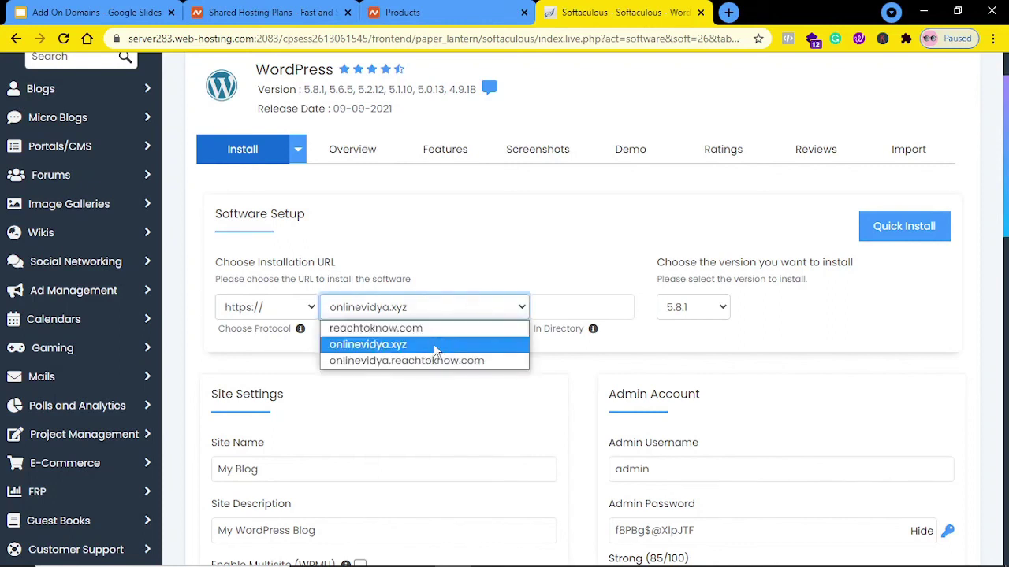
{"action": "left_click", "coordinate": [366, 344]}
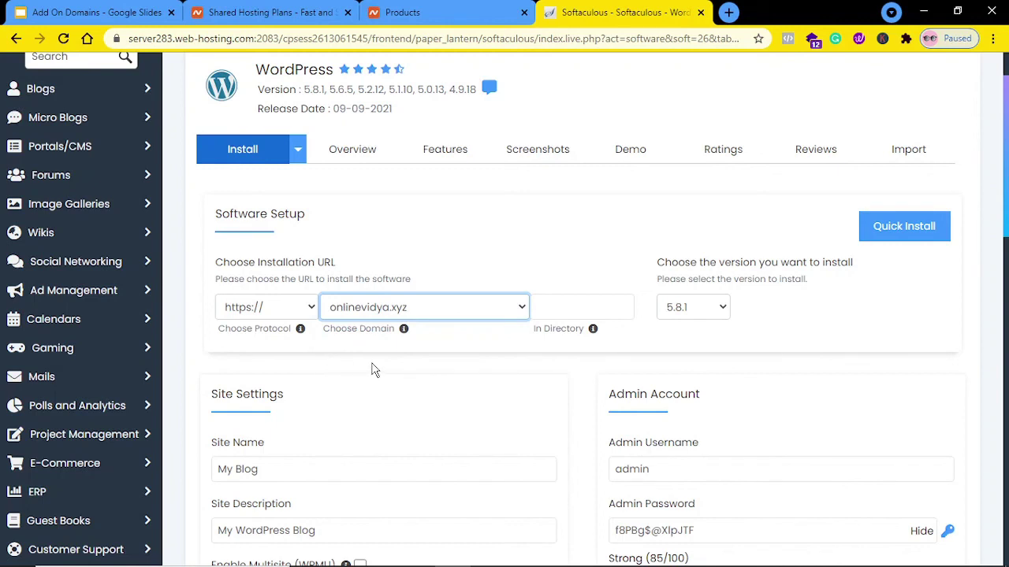
- Expand the advanced options and review the remaining WordPress installation settings, including language, plugins, themes, site and admin account
{"action": "scroll", "coordinate": [375, 370], "scroll_direction": "down", "scroll_amount": 8}
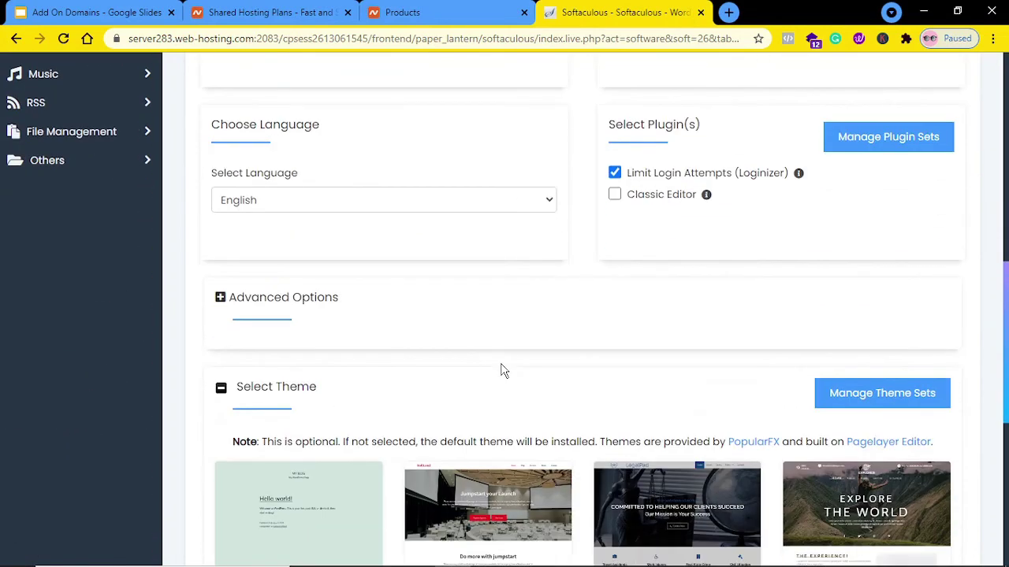
{"action": "scroll", "coordinate": [483, 324], "scroll_direction": "down", "scroll_amount": 2}
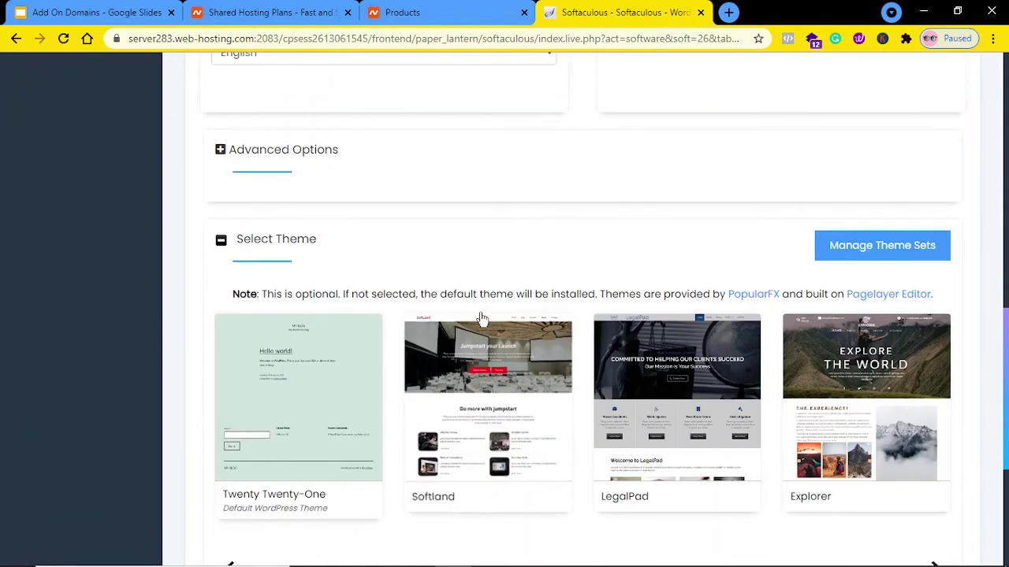
{"action": "left_click", "coordinate": [293, 162]}
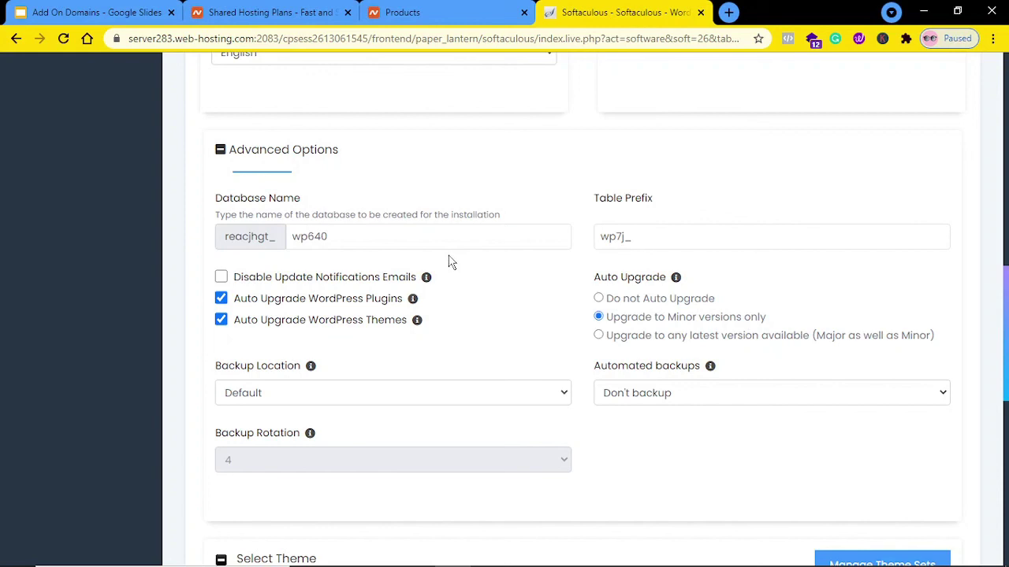
{"action": "scroll", "coordinate": [451, 265], "scroll_direction": "up", "scroll_amount": 5}
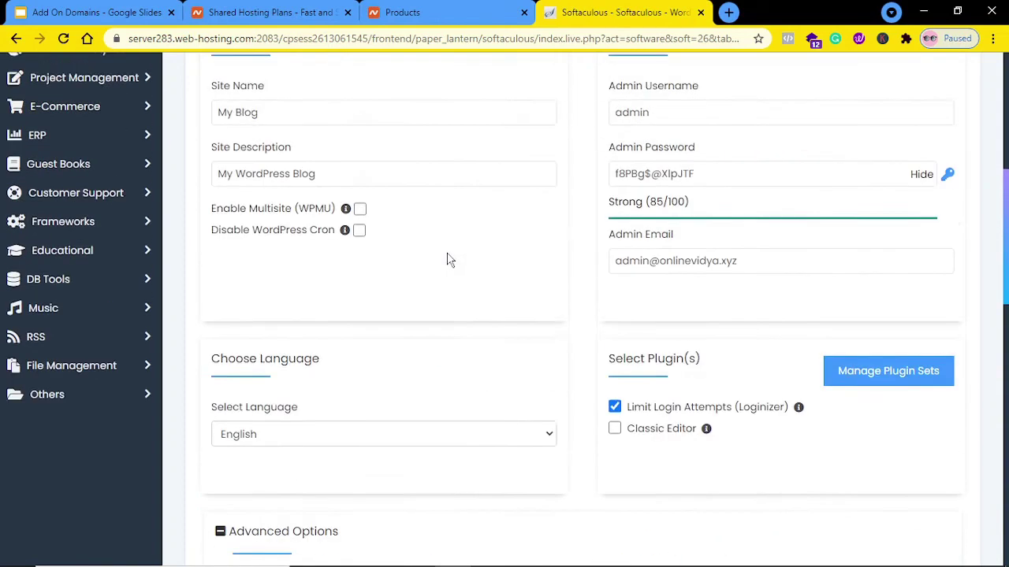
{"action": "scroll", "coordinate": [448, 259], "scroll_direction": "up", "scroll_amount": 5}
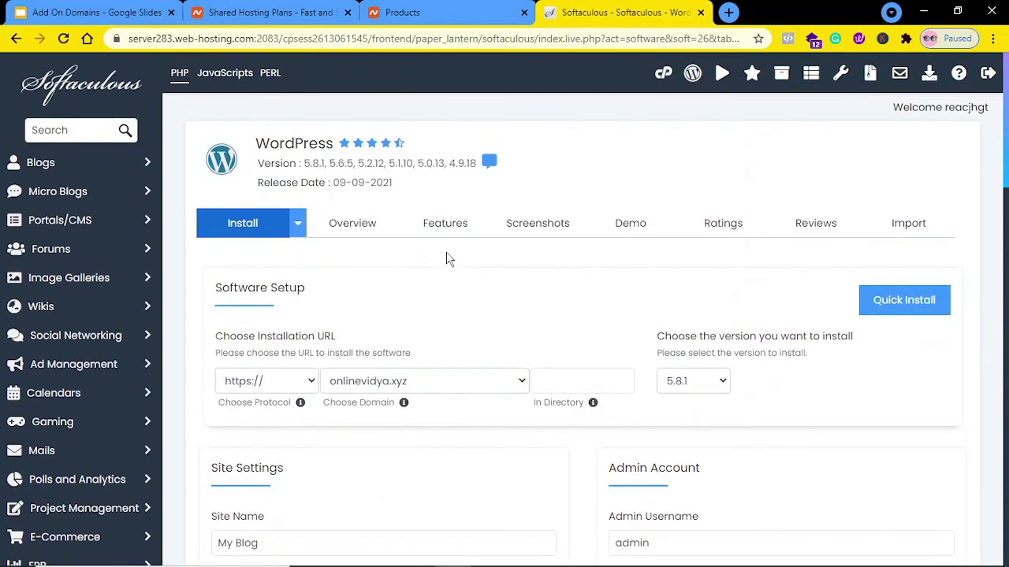